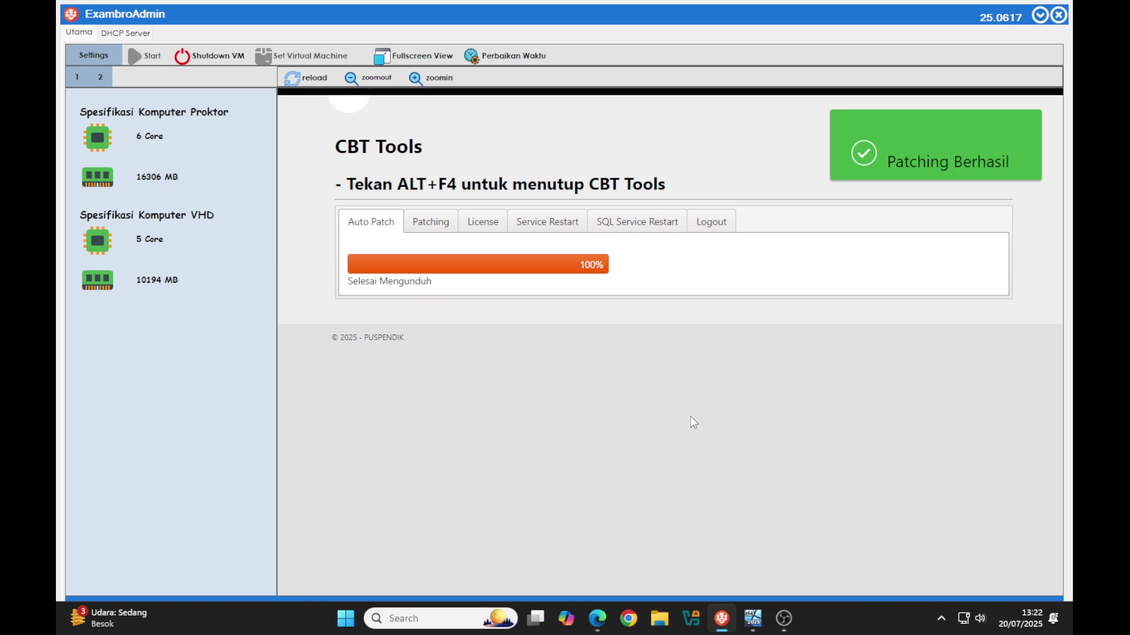
# Log out of CBT Tools and compare the CBTSync version on the login page with the version required in Edge's PDF instructions.
pyautogui.click(713, 227)
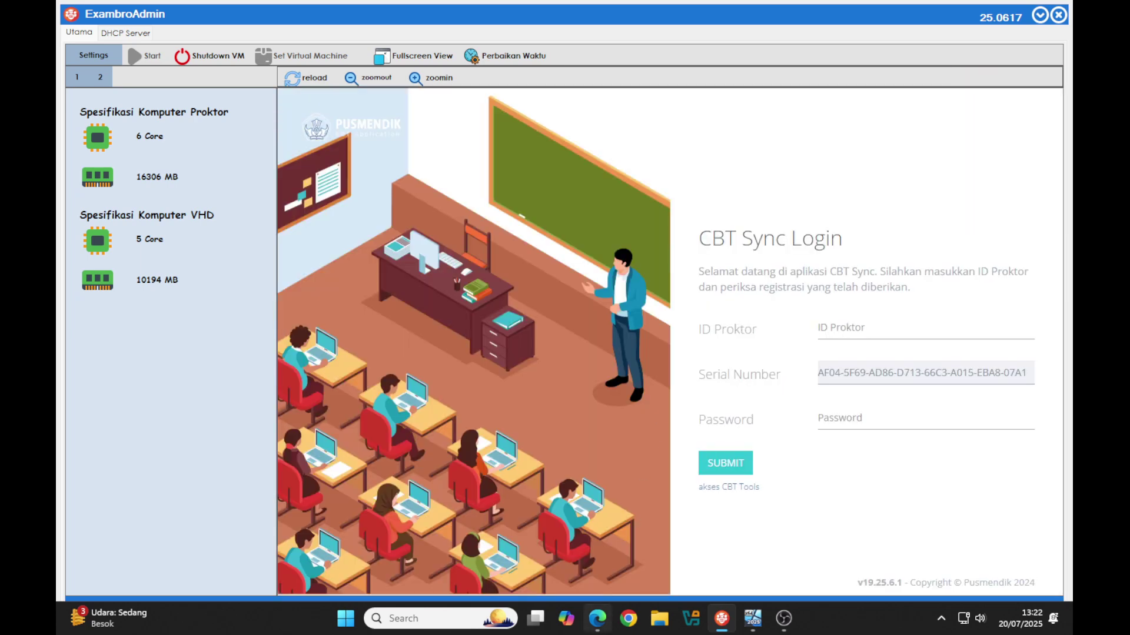
pyautogui.click(597, 618)
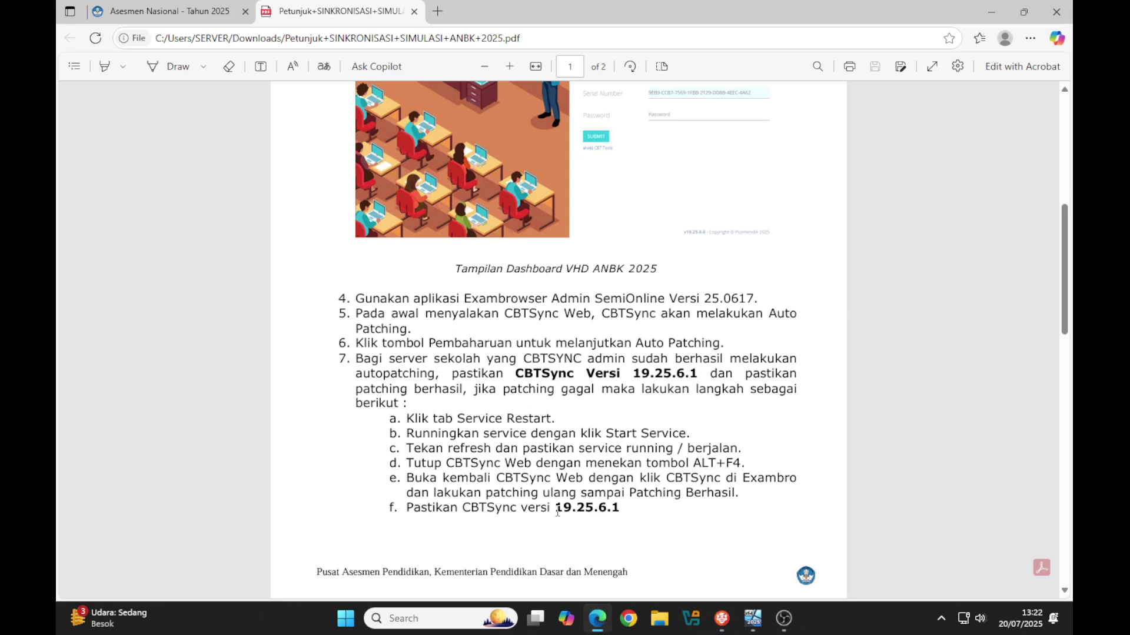
pyautogui.moveTo(557, 512); pyautogui.dragTo(624, 511)
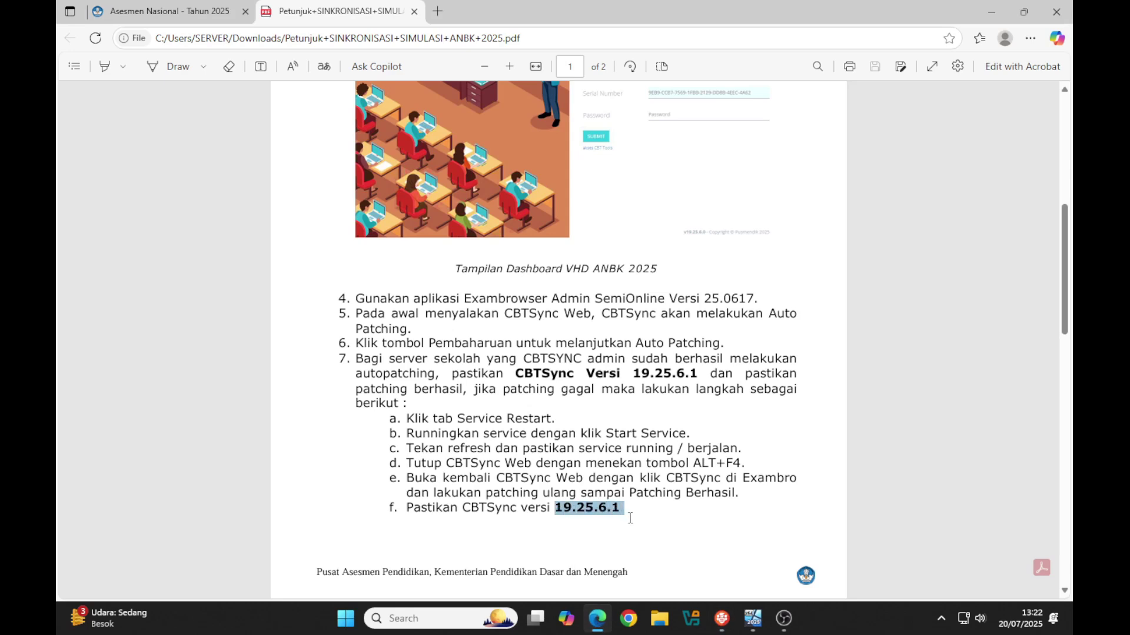
pyautogui.rightClick(474, 372)
pyautogui.click(605, 386)
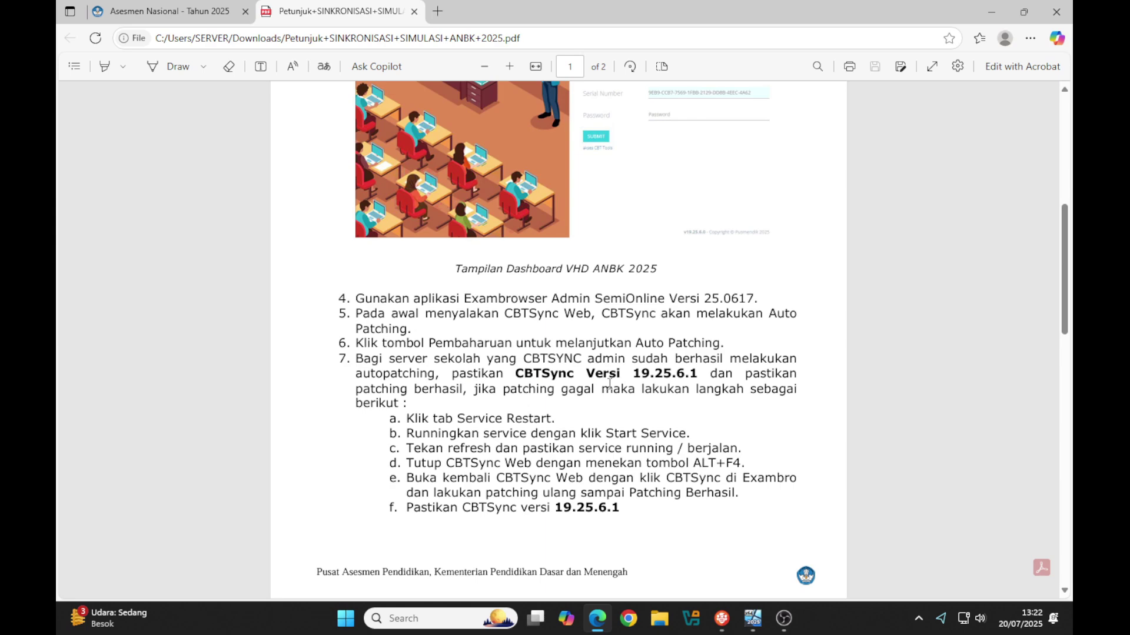
pyautogui.moveTo(637, 373); pyautogui.dragTo(703, 370)
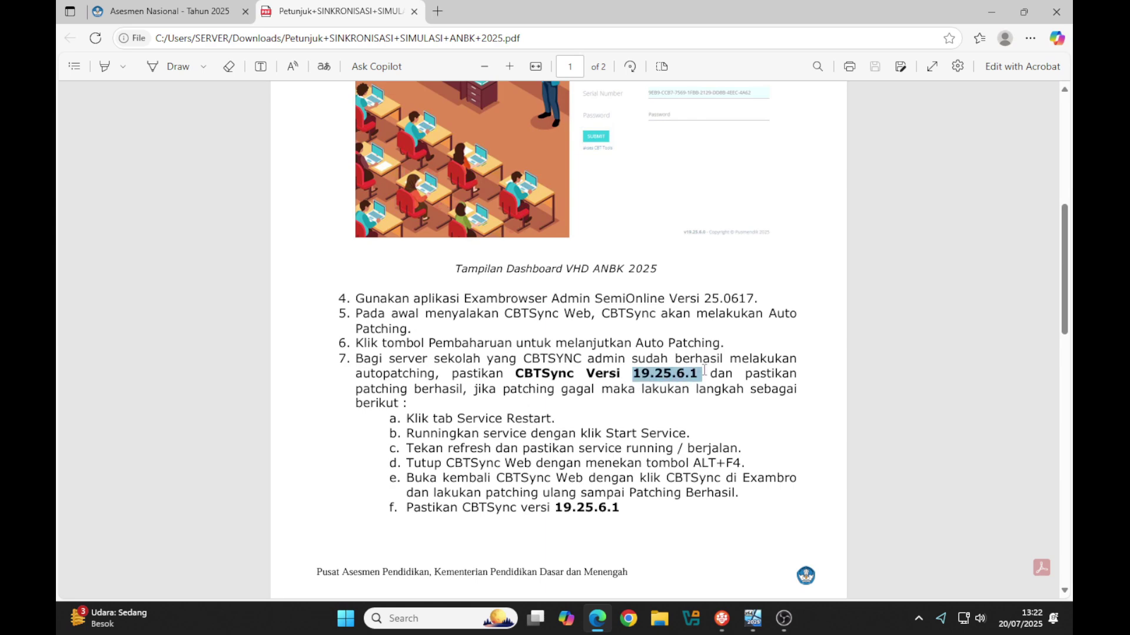
pyautogui.click(746, 432)
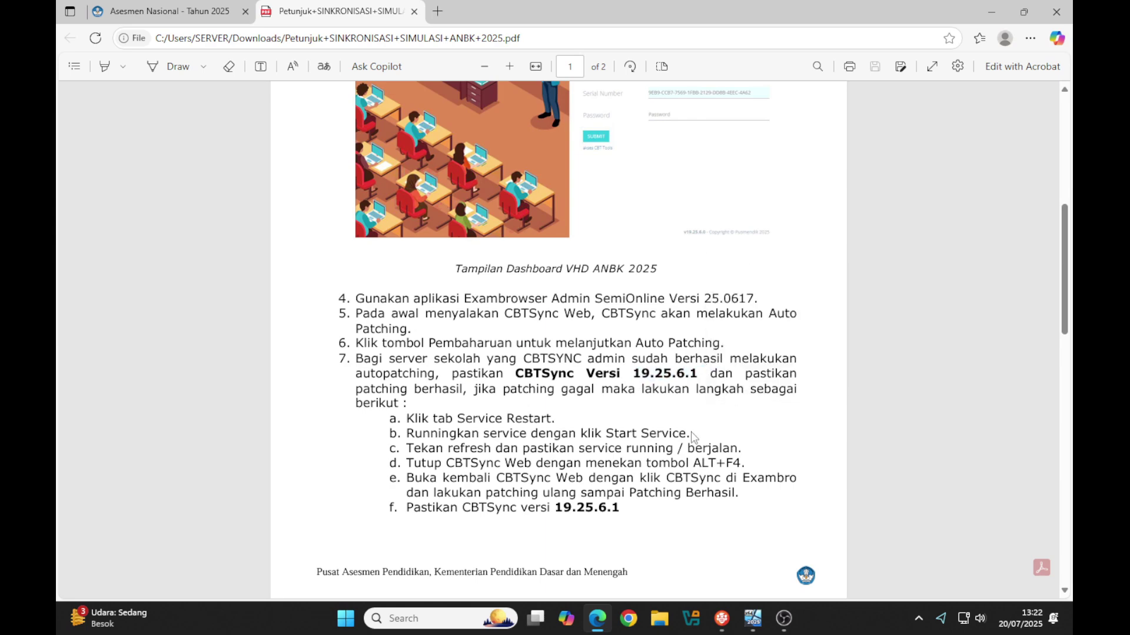
pyautogui.click(722, 619)
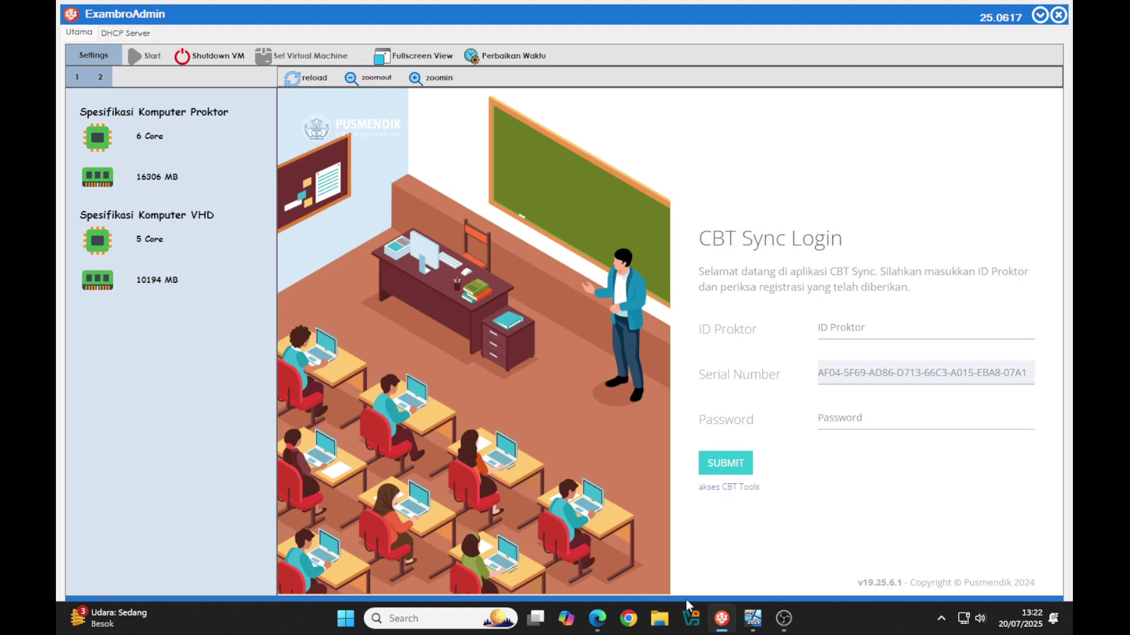
# Read the PDF's proctor login instruction in Edge and display the Simulasi Komputer Proktor list on the ANBK site.
pyautogui.click(597, 619)
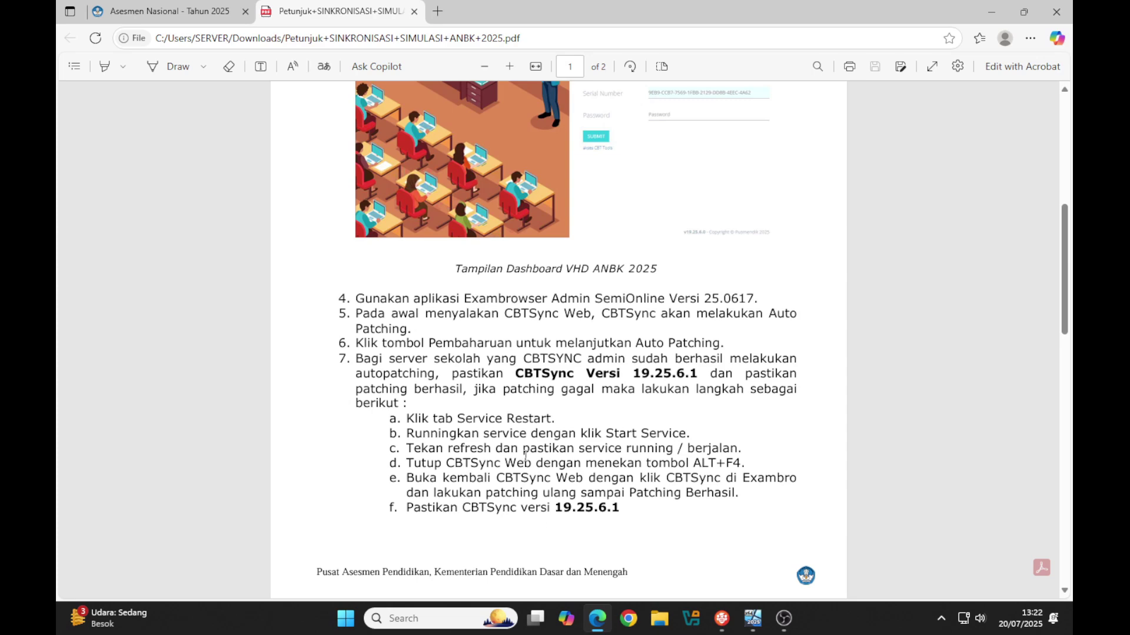
pyautogui.scroll(-8, 541, 457)
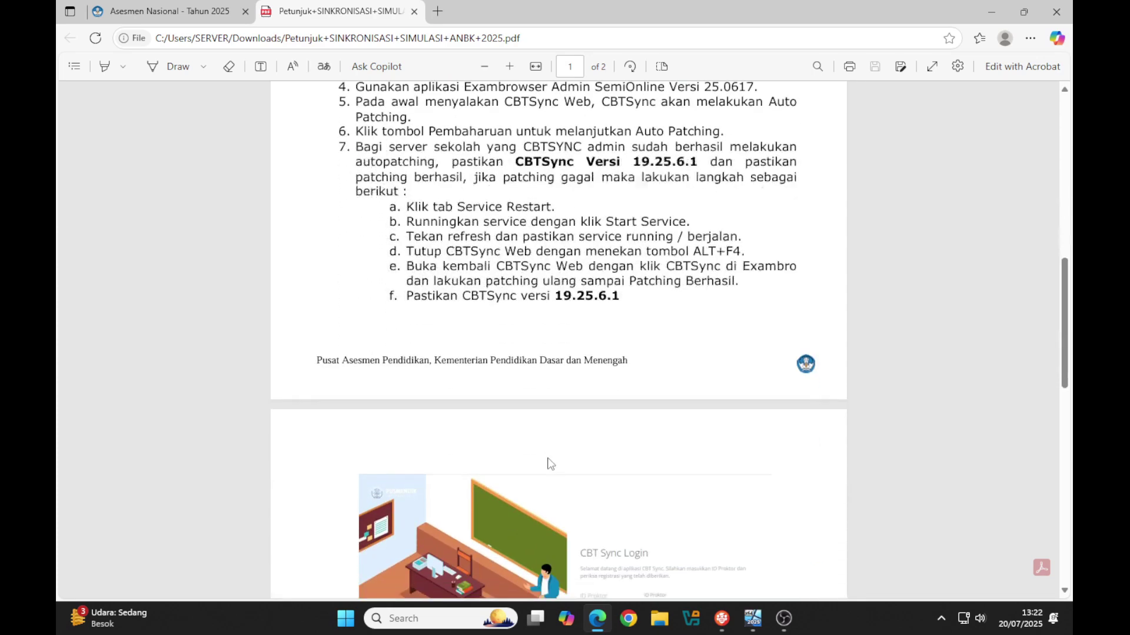
pyautogui.scroll(-3, 662, 410)
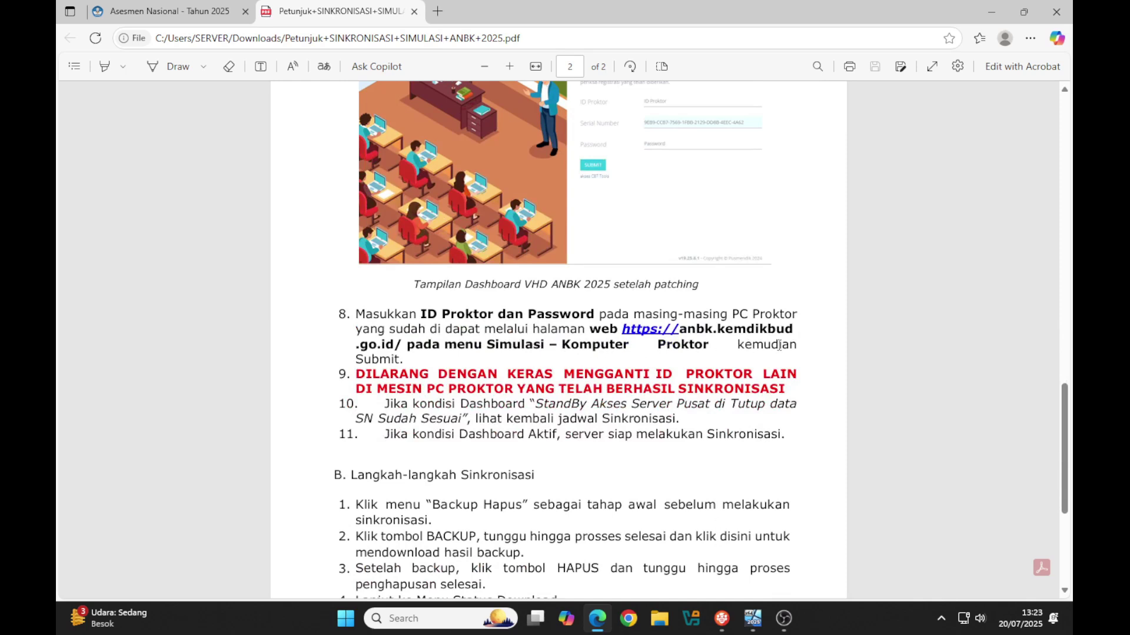
pyautogui.scroll(1, 663, 394)
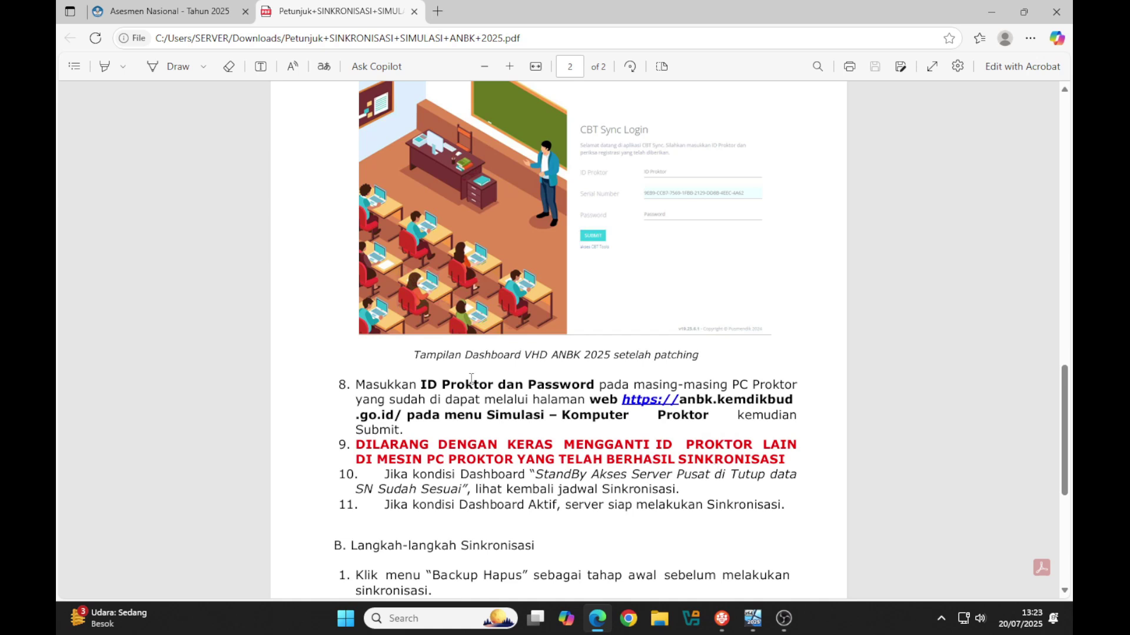
pyautogui.click(170, 12)
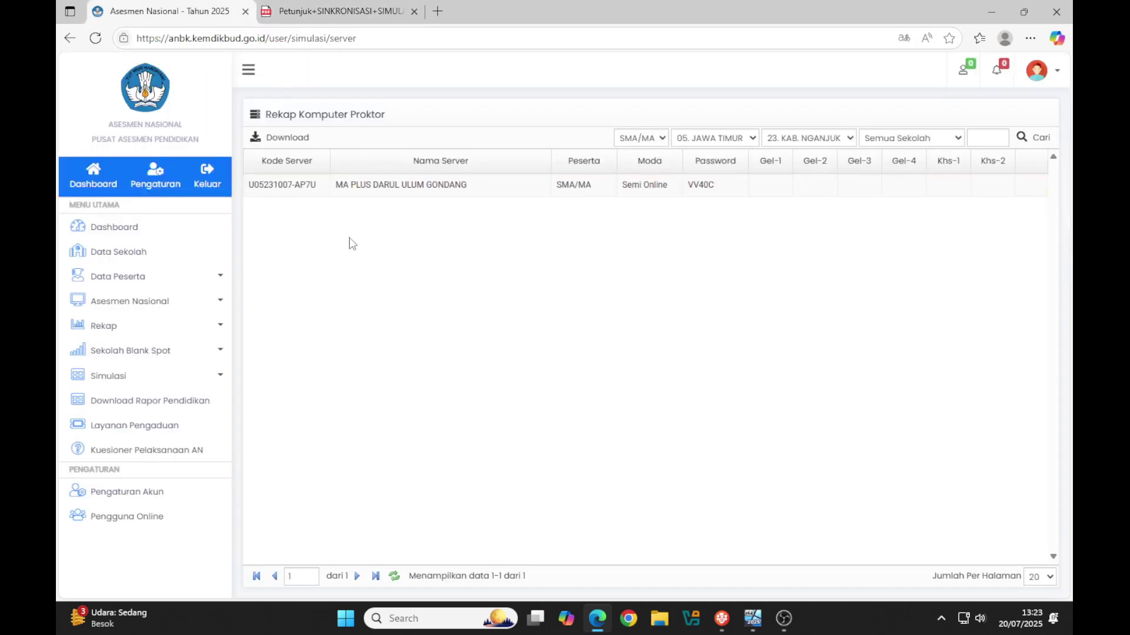
pyautogui.click(217, 378)
pyautogui.click(147, 400)
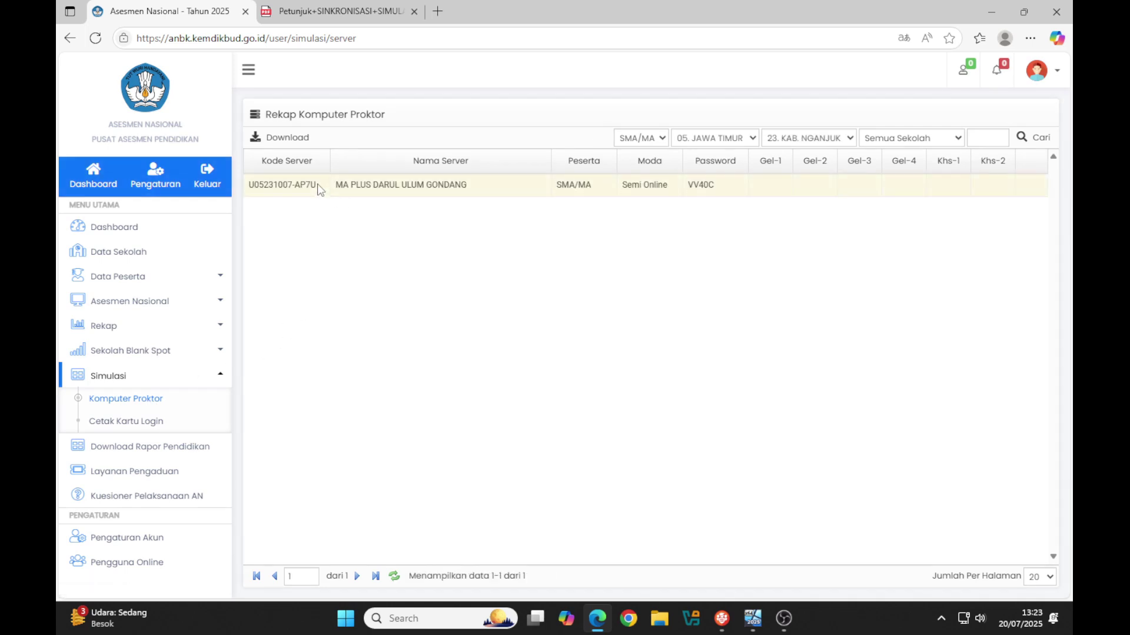
# Copy the school's server code from the proctor list into the ID Proktor field of the CBT Sync login in ExambroAdmin.
pyautogui.moveTo(318, 189); pyautogui.dragTo(250, 186)
pyautogui.hotkey('ctrl', 'c')
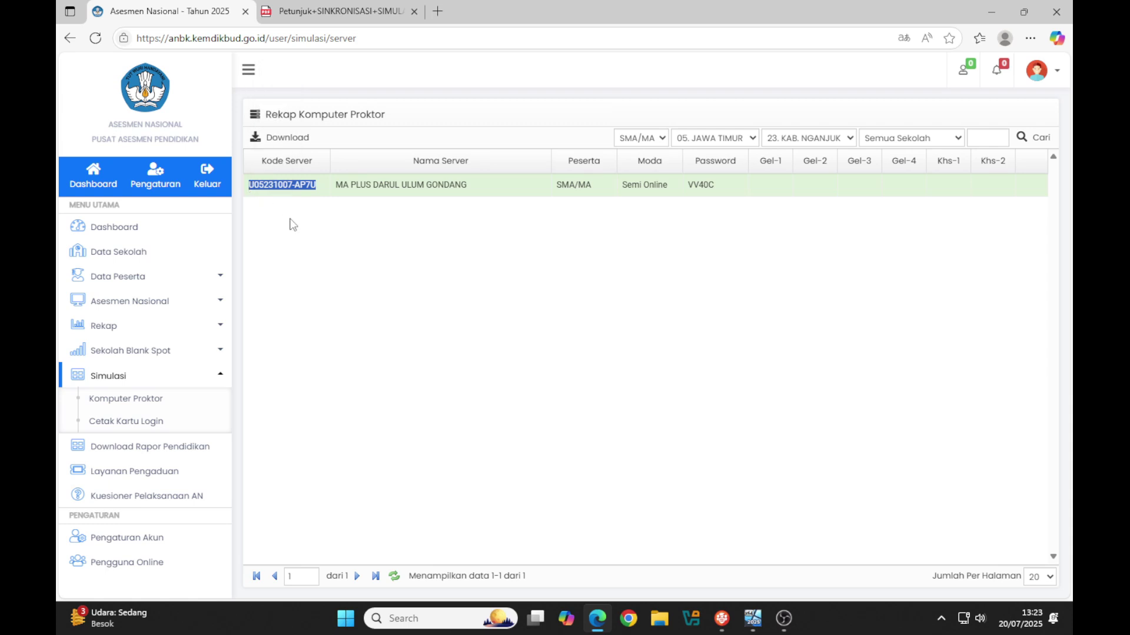
pyautogui.click(722, 619)
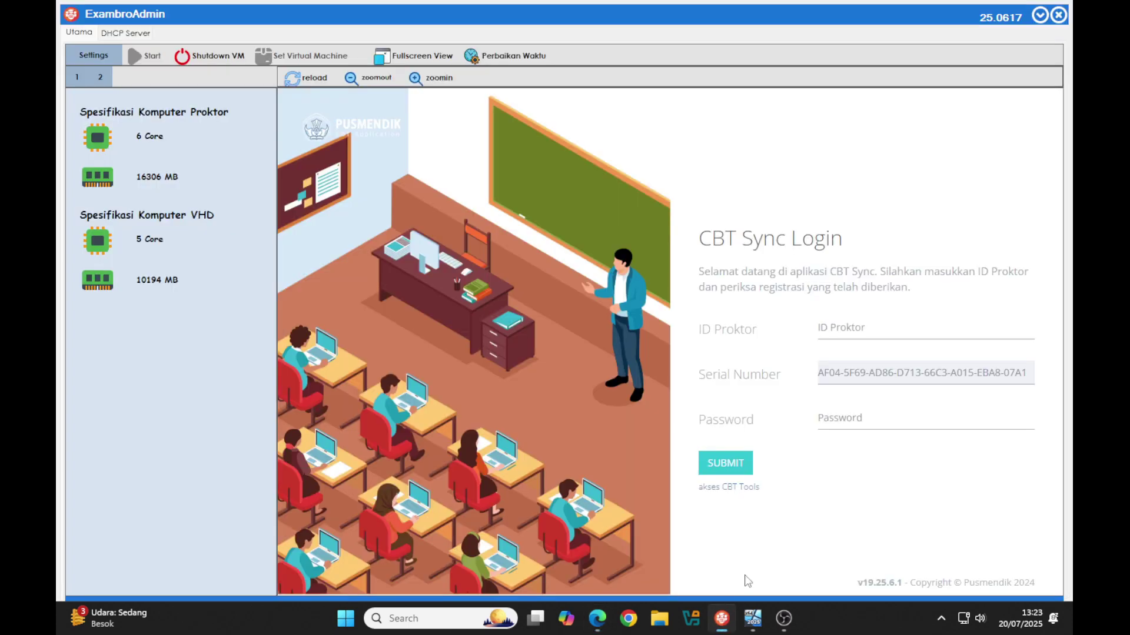
pyautogui.click(861, 328)
pyautogui.hotkey('ctrl', 'v')
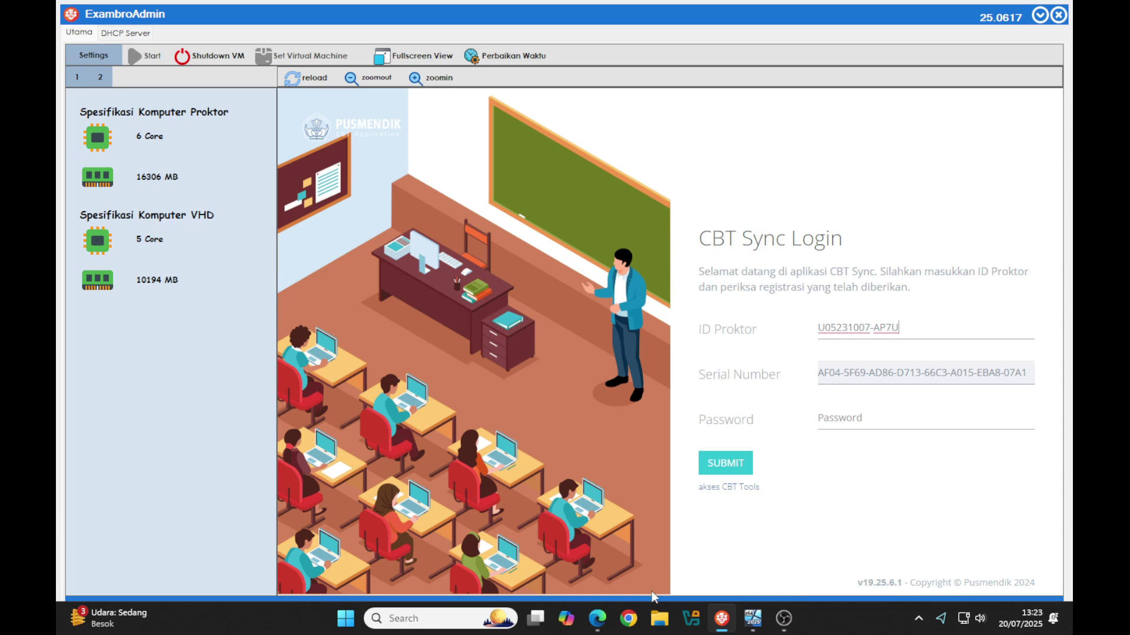
# Copy the server password from the proctor list in Edge into ExambroAdmin's CBT Sync Password field and submit the login.
pyautogui.click(597, 619)
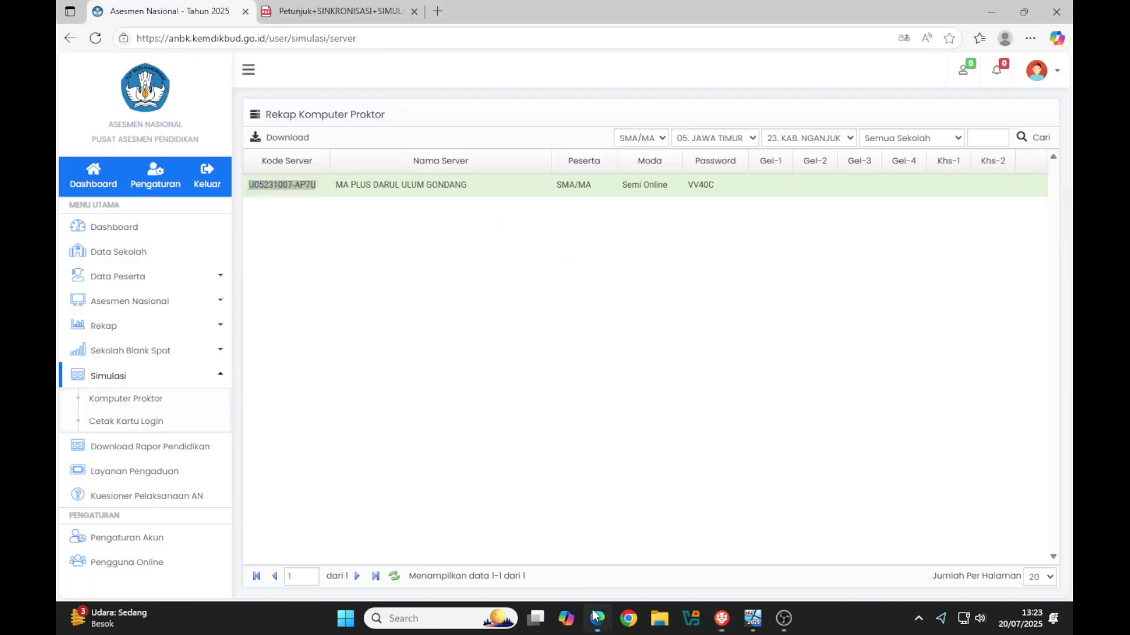
pyautogui.doubleClick(703, 184)
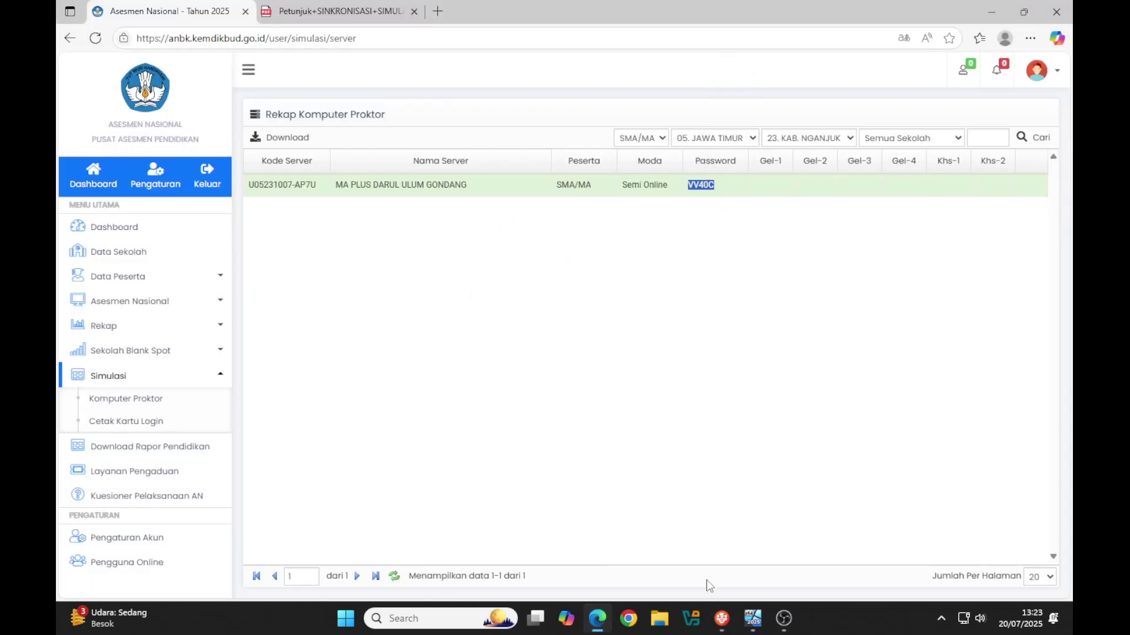
pyautogui.click(722, 619)
pyautogui.hotkey('ctrl', 'v')
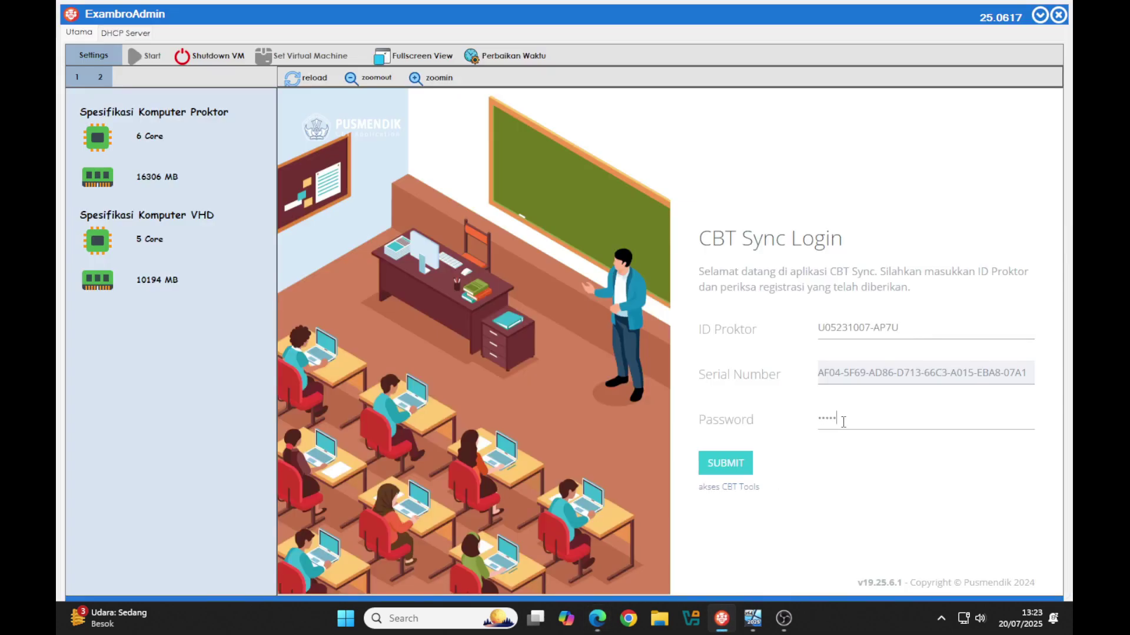
pyautogui.click(730, 467)
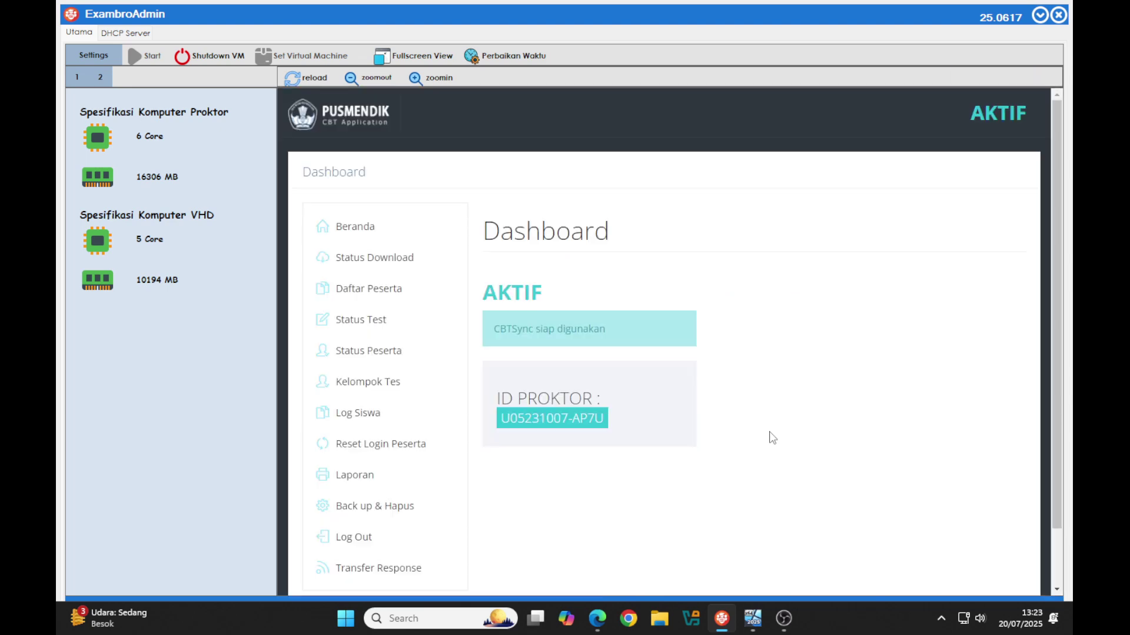
# Return to the PDF instructions in Edge and review the first synchronisation step in section B about Backup Hapus.
pyautogui.click(597, 619)
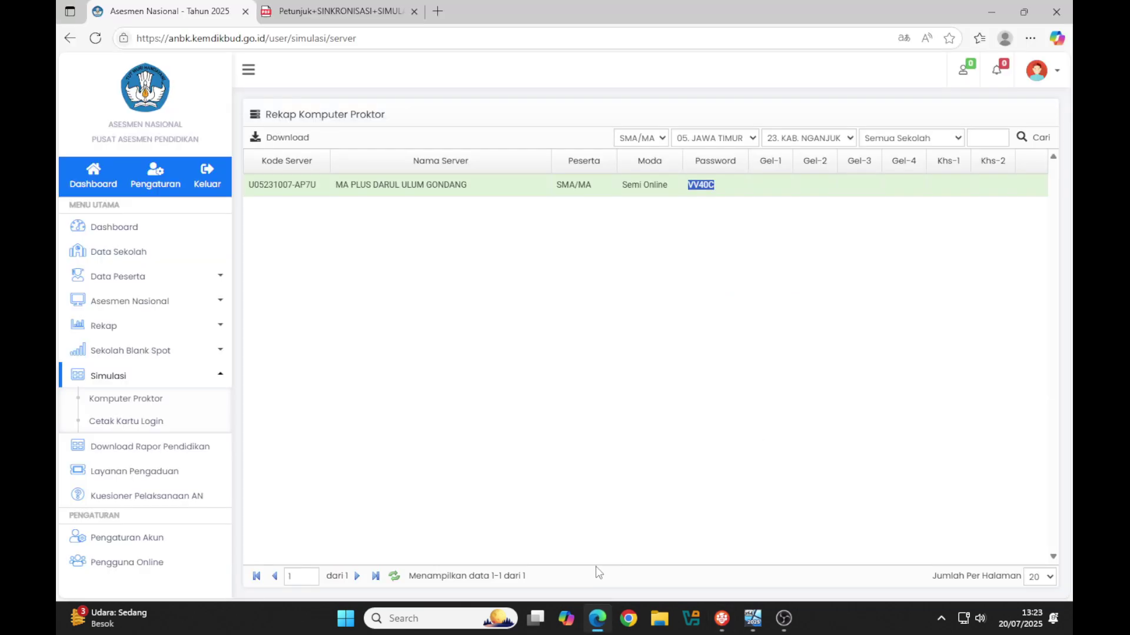
pyautogui.click(339, 12)
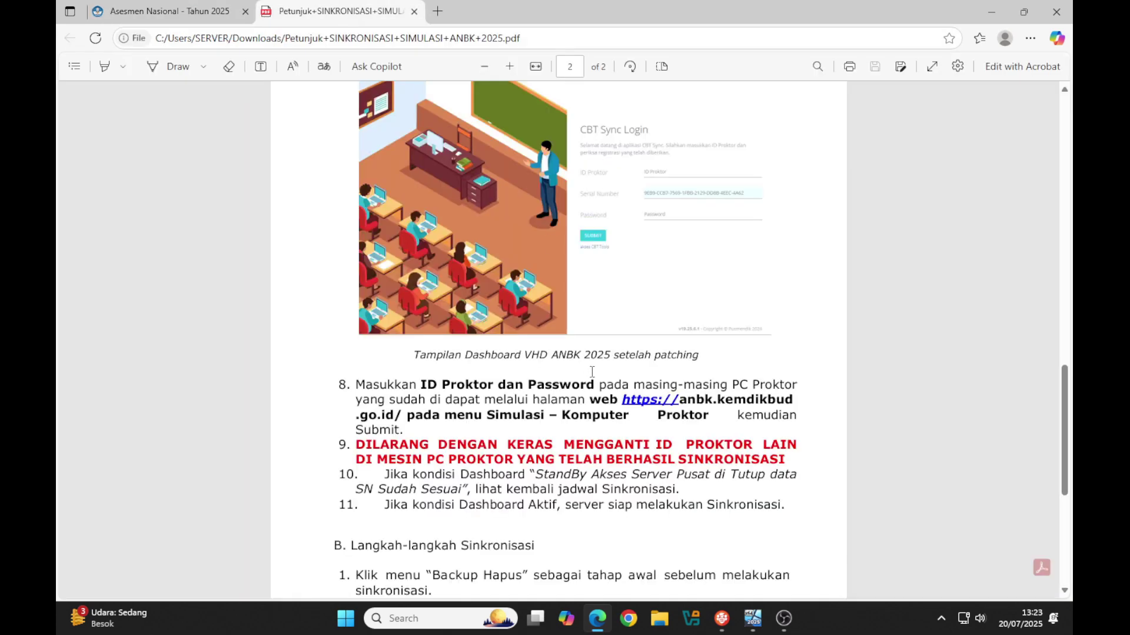
pyautogui.scroll(-3, 591, 369)
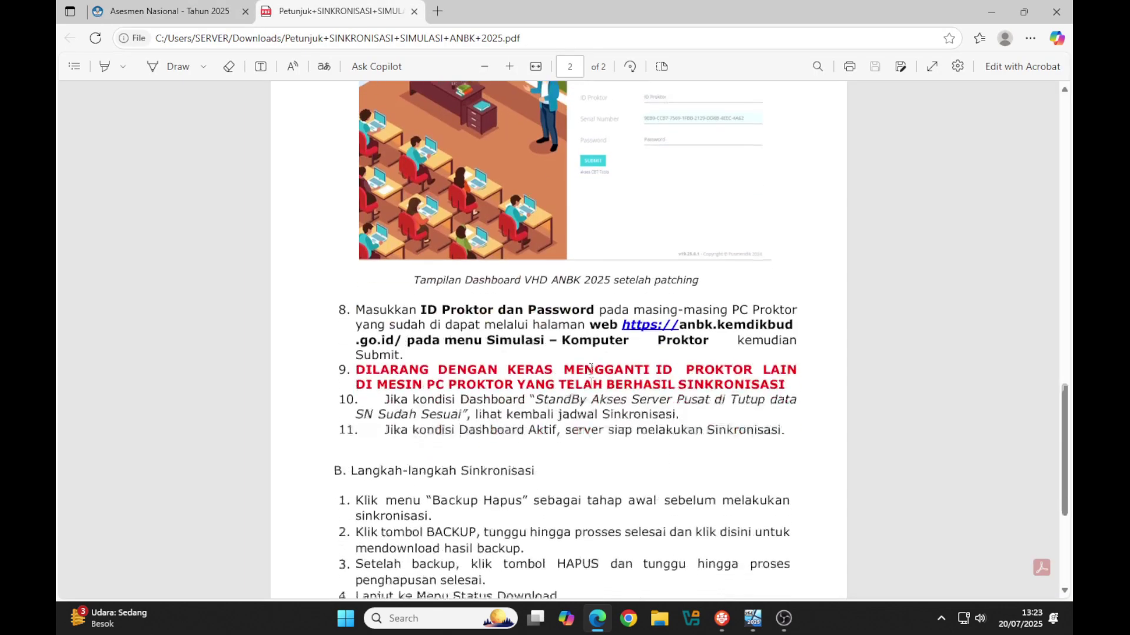
pyautogui.scroll(-4, 647, 347)
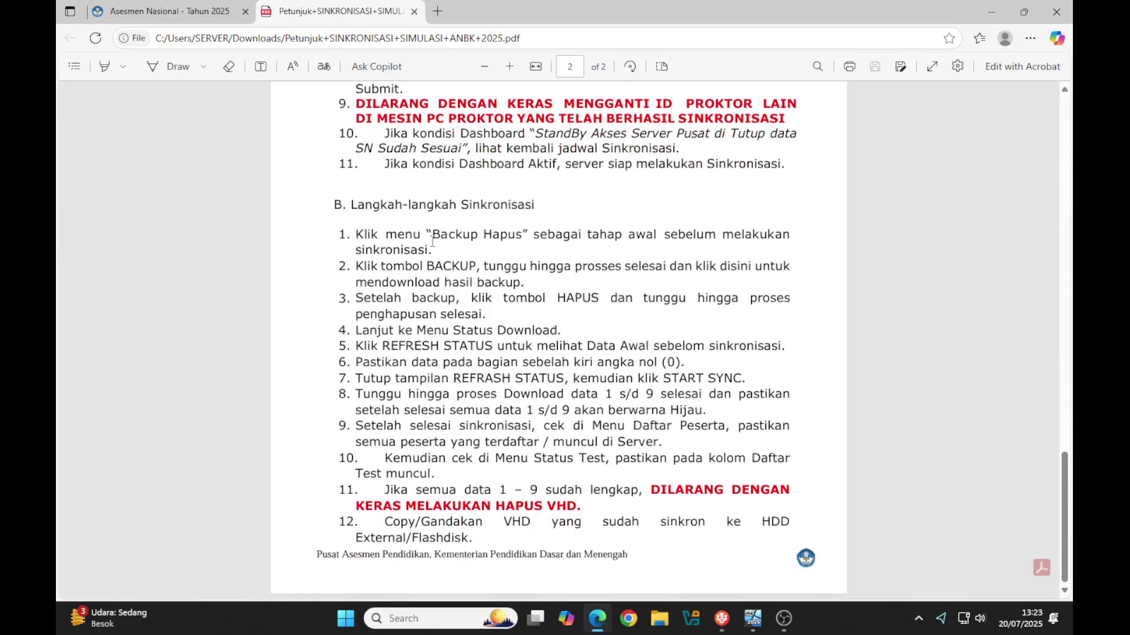
pyautogui.moveTo(356, 233); pyautogui.dragTo(442, 247)
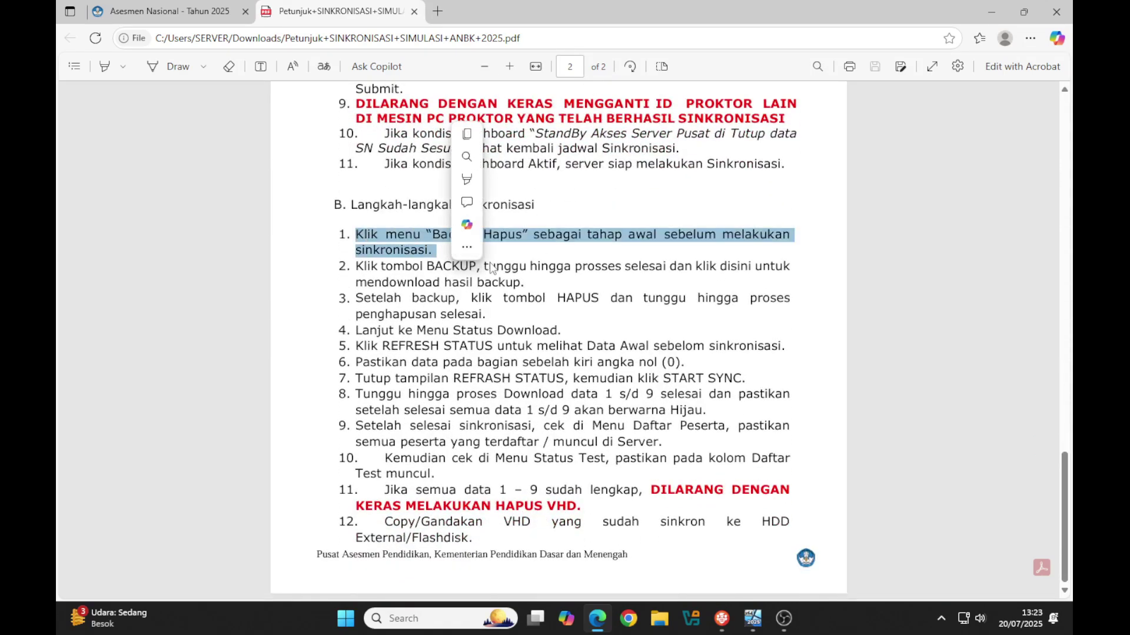
pyautogui.click(650, 259)
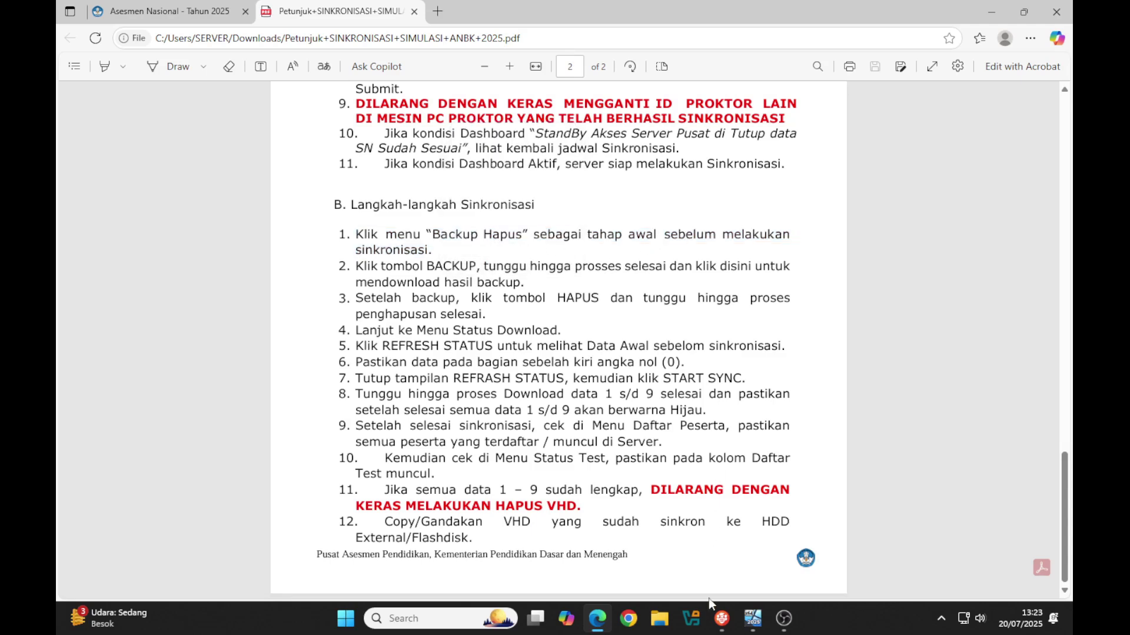
# Create a backup of the CBT Sync data in ExambroAdmin and save the backup file under its suggested name.
pyautogui.click(721, 619)
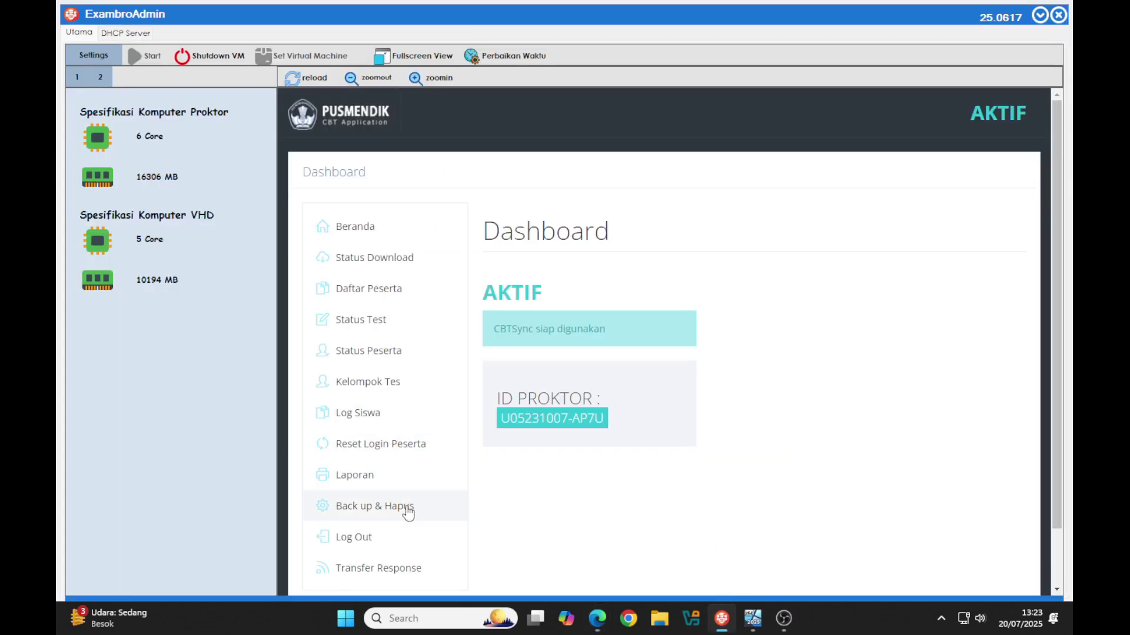
pyautogui.click(408, 511)
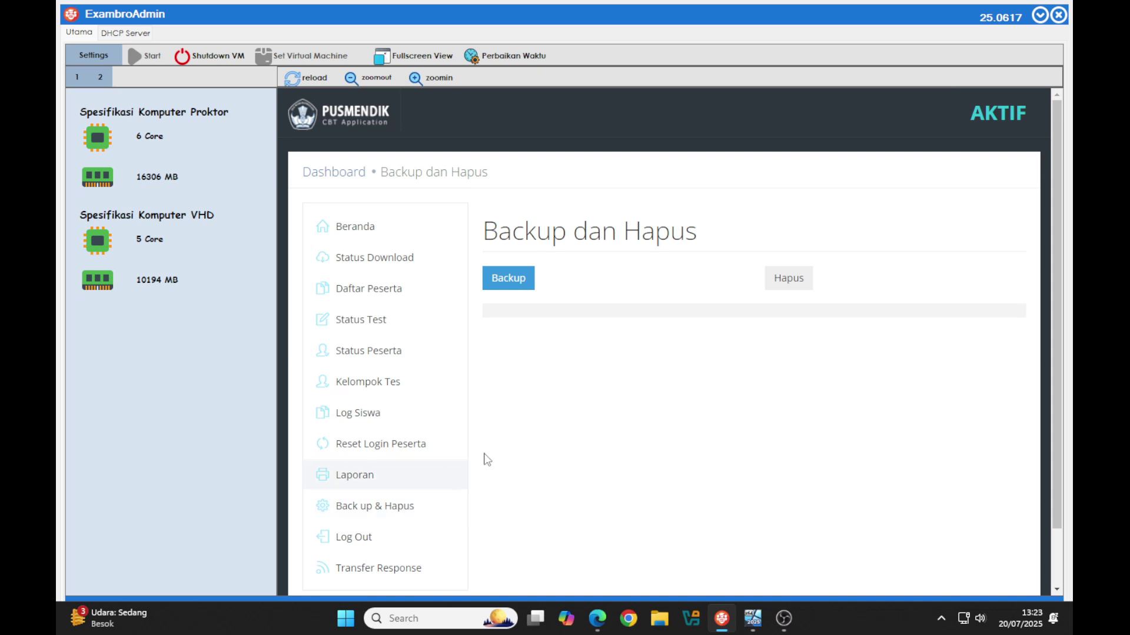
pyautogui.click(512, 275)
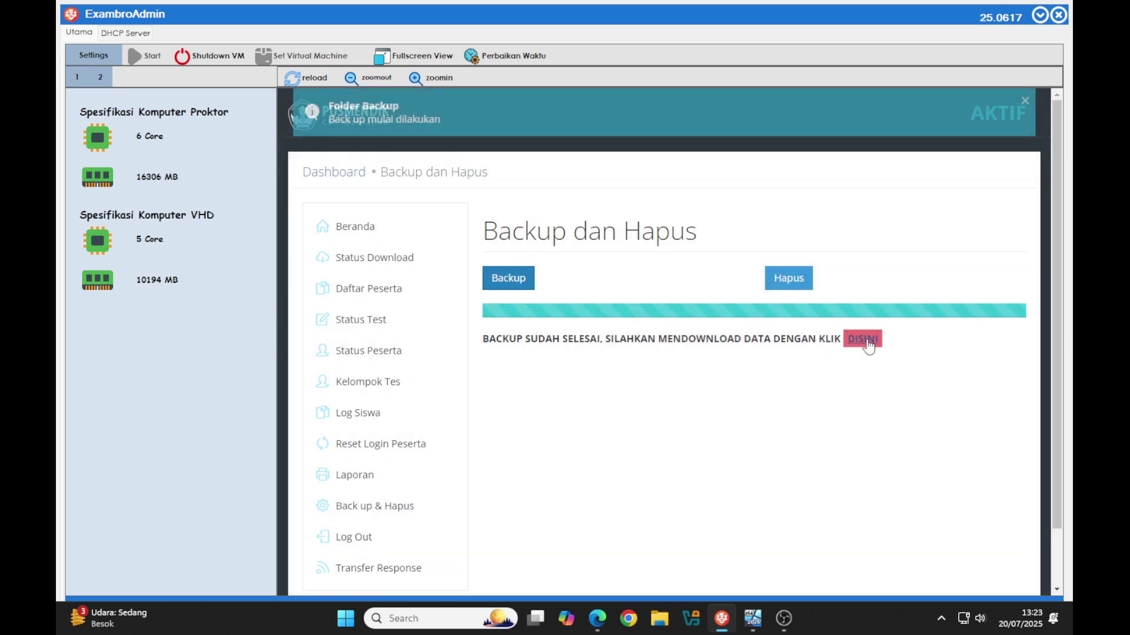
pyautogui.click(867, 342)
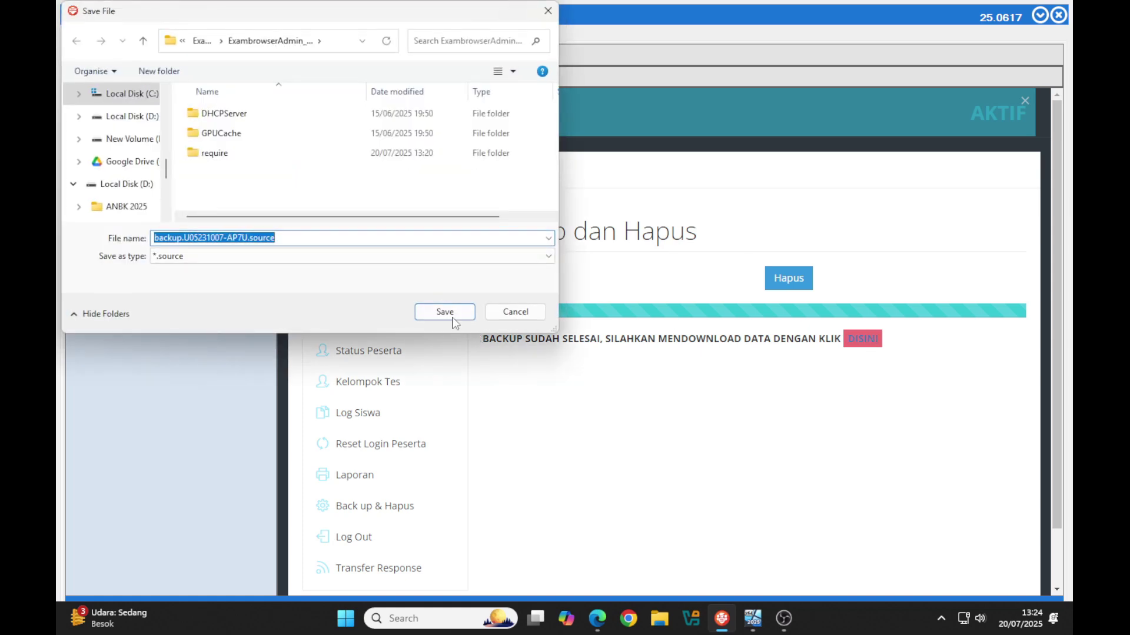
pyautogui.click(453, 312)
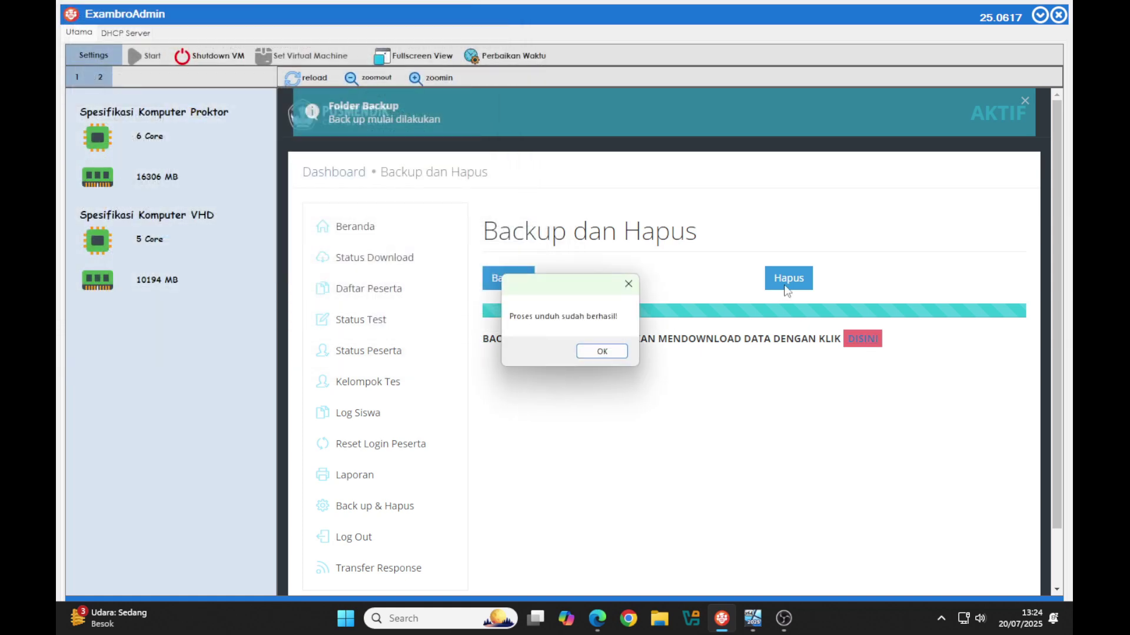
pyautogui.click(622, 352)
# Delete all existing CBT Sync data and confirm the deletion.
pyautogui.click(789, 279)
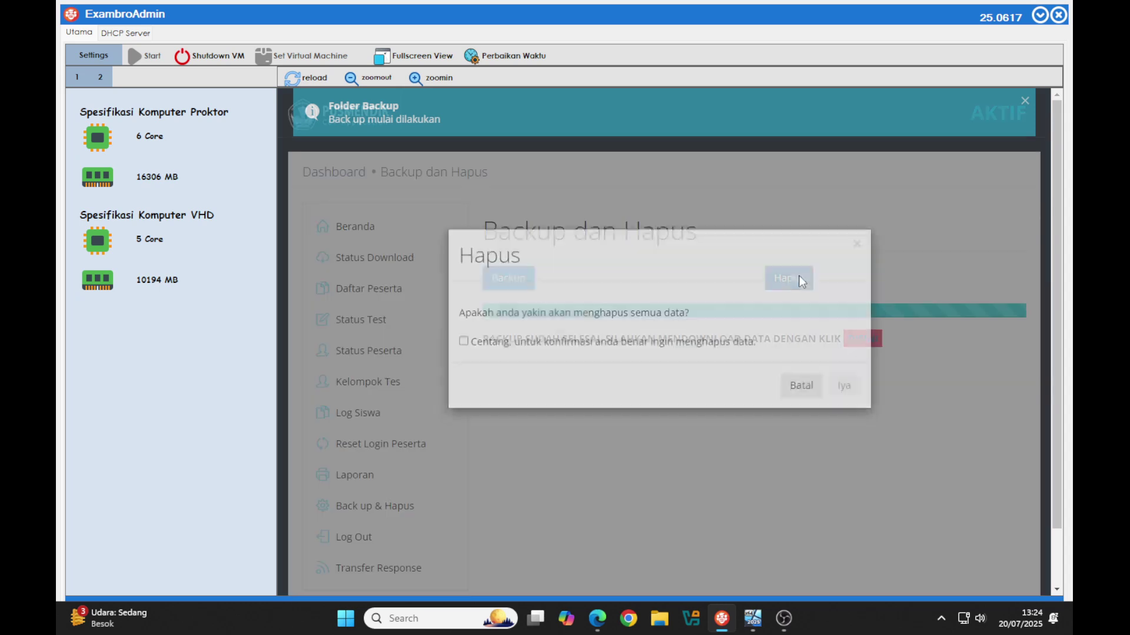
pyautogui.click(464, 365)
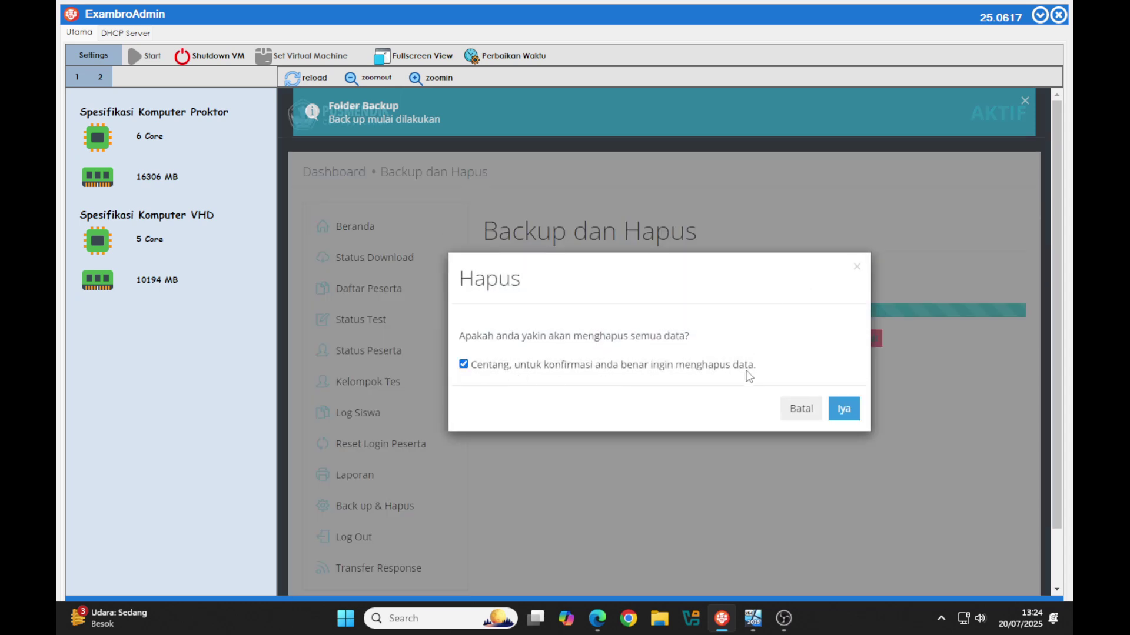
pyautogui.click(844, 409)
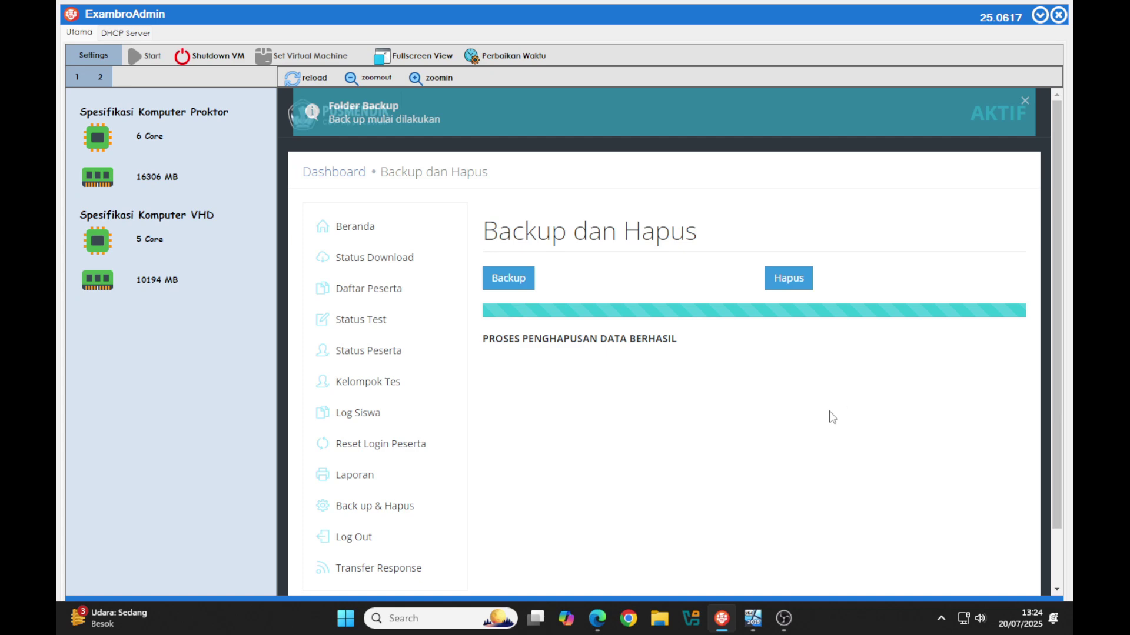
# Consult the PDF steps in Edge, and back in ExambroAdmin inspect the refreshed download status of DATA 1 to DATA 9.
pyautogui.click(597, 619)
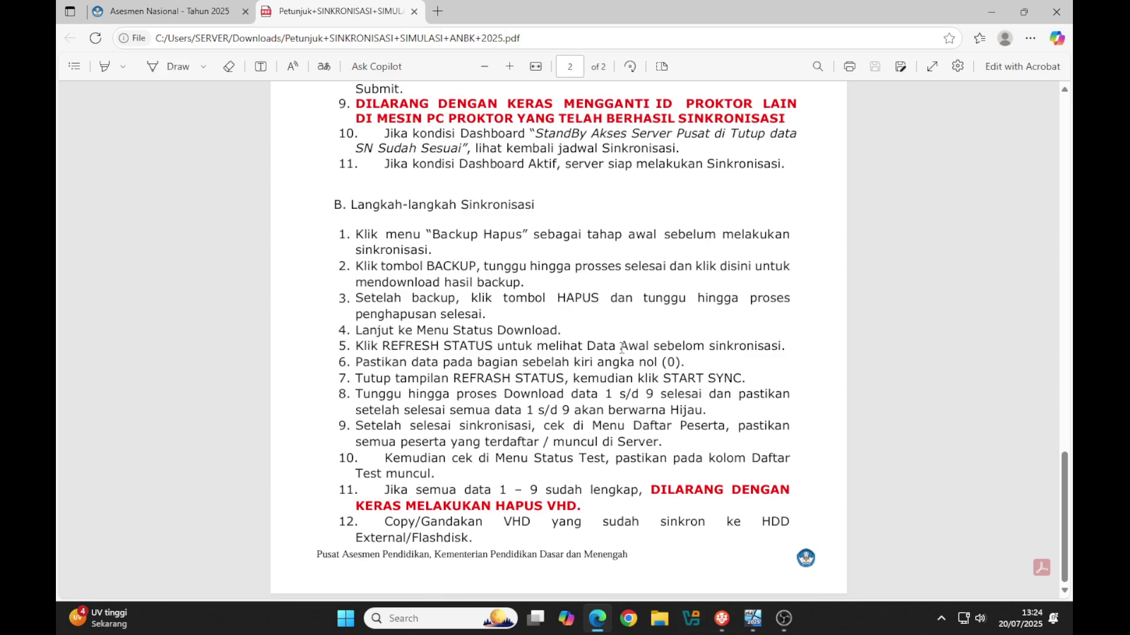
pyautogui.click(722, 618)
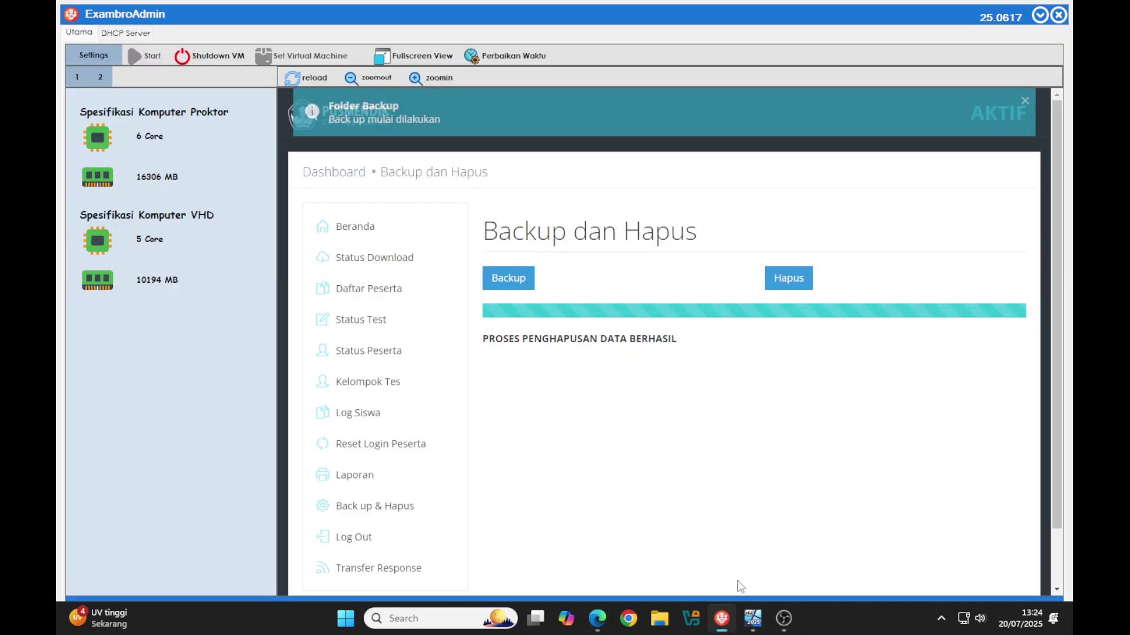
pyautogui.click(404, 271)
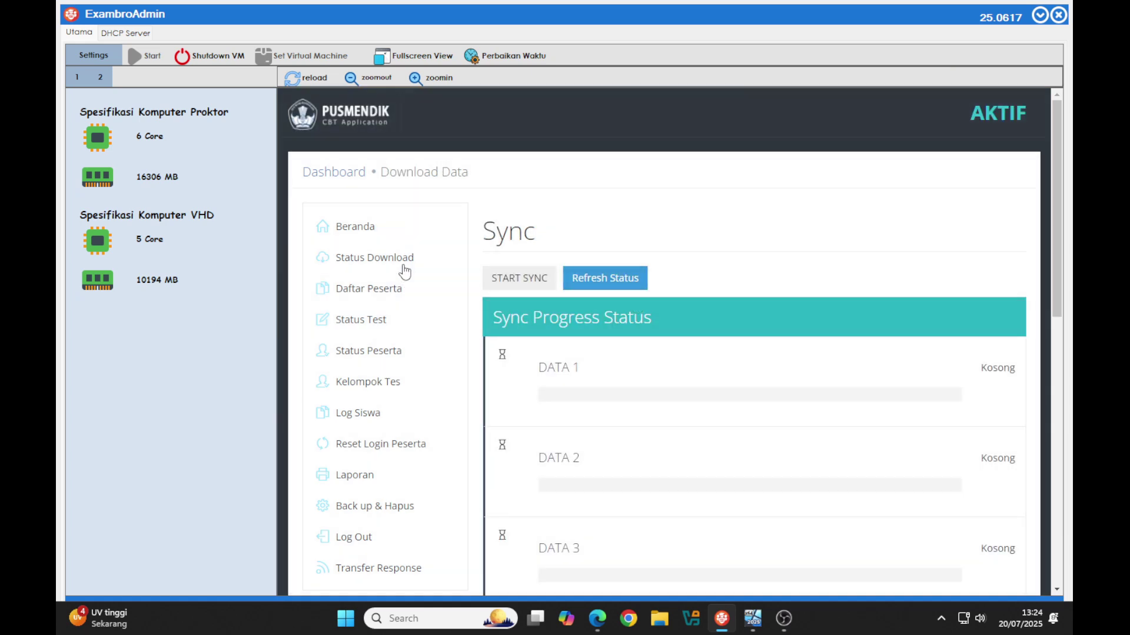
pyautogui.click(634, 283)
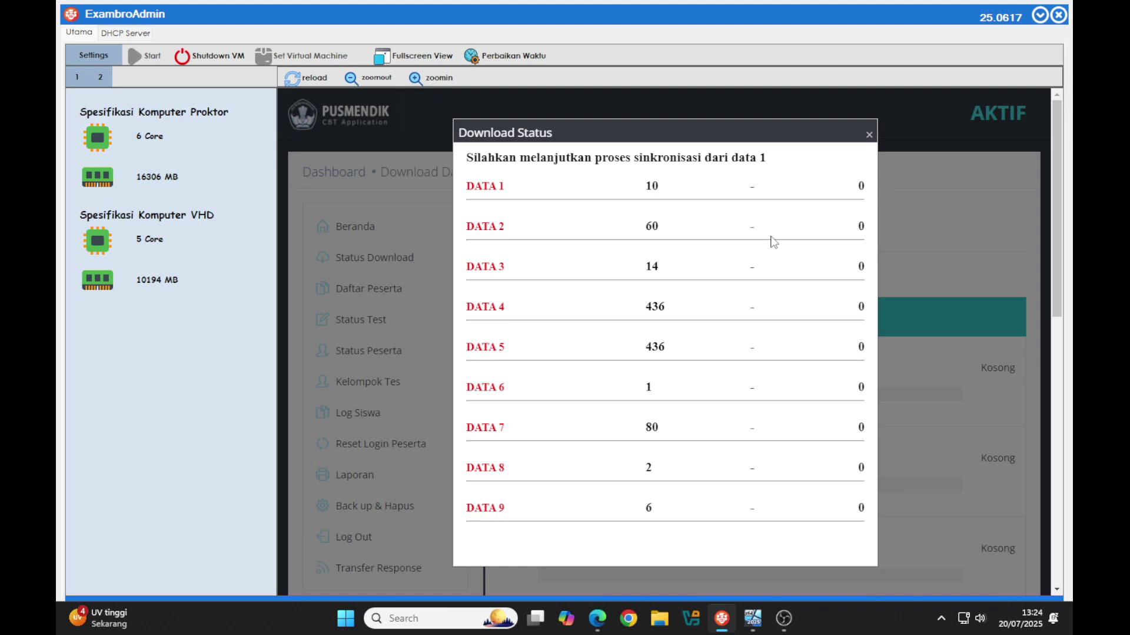
pyautogui.click(868, 134)
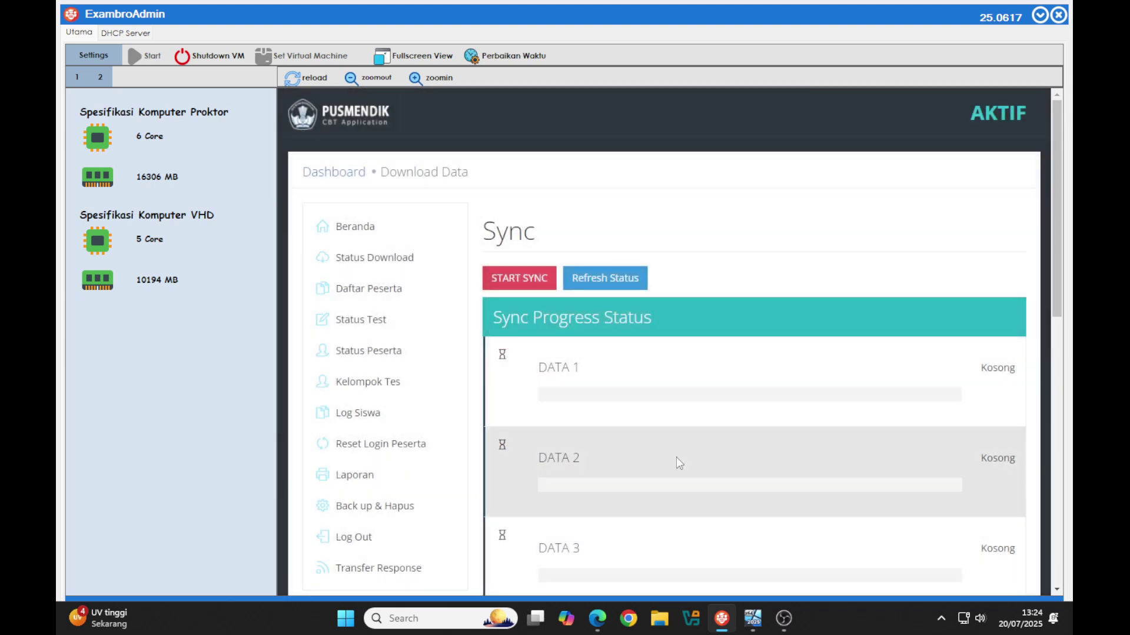
# Recheck the PDF in Edge, and back in ExambroAdmin run another backup and delete all data, confirming the deletion and dismissing the notifications.
pyautogui.click(597, 618)
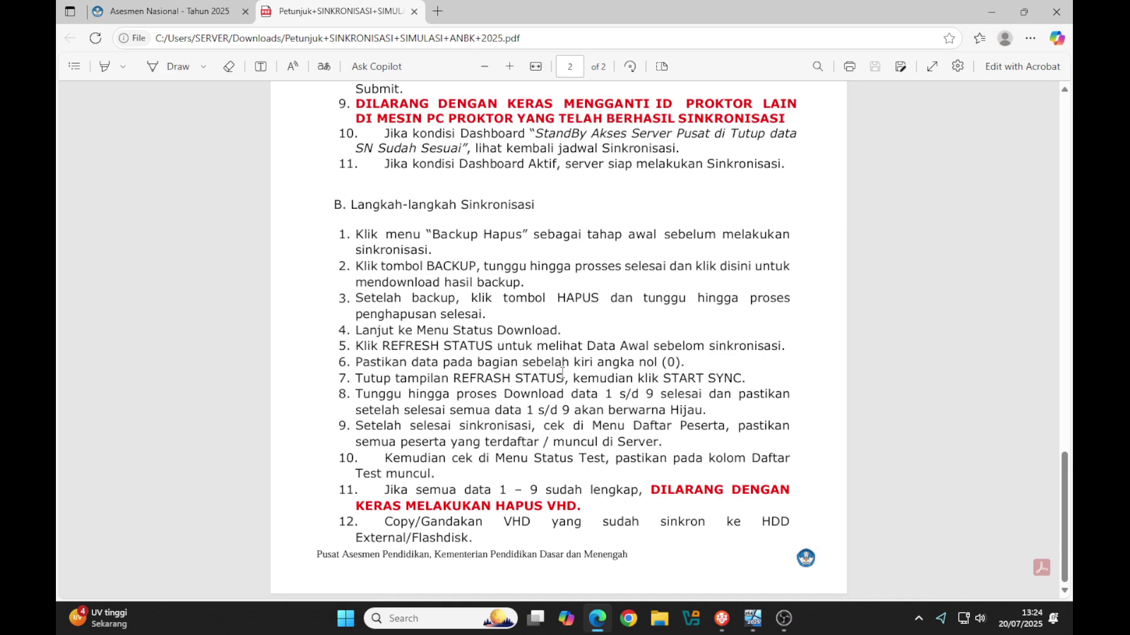
pyautogui.click(728, 626)
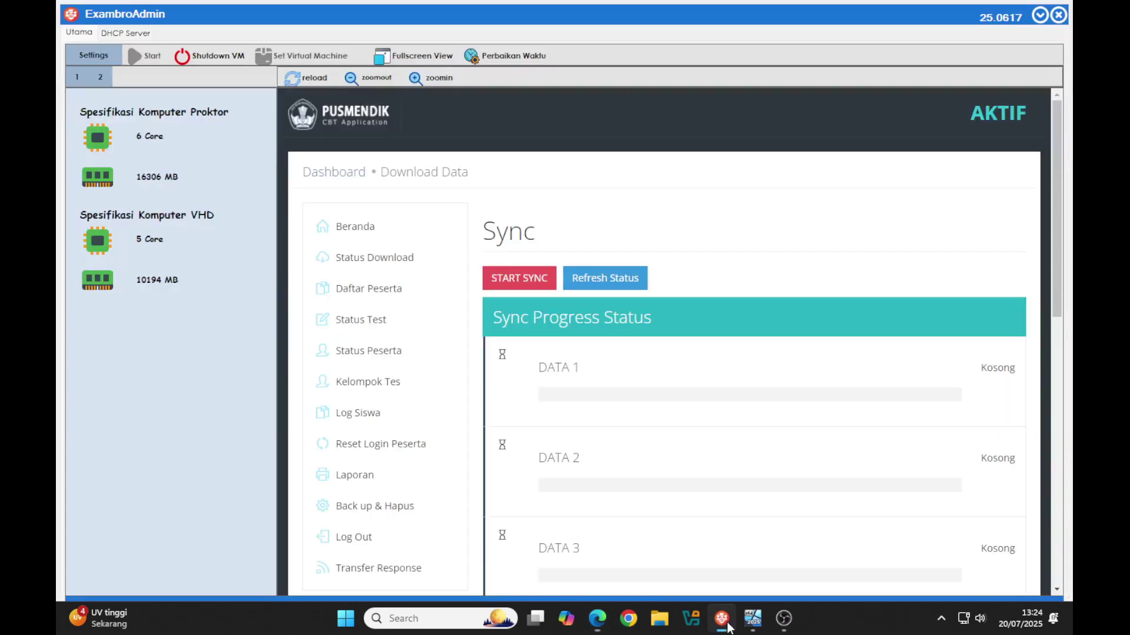
pyautogui.click(405, 509)
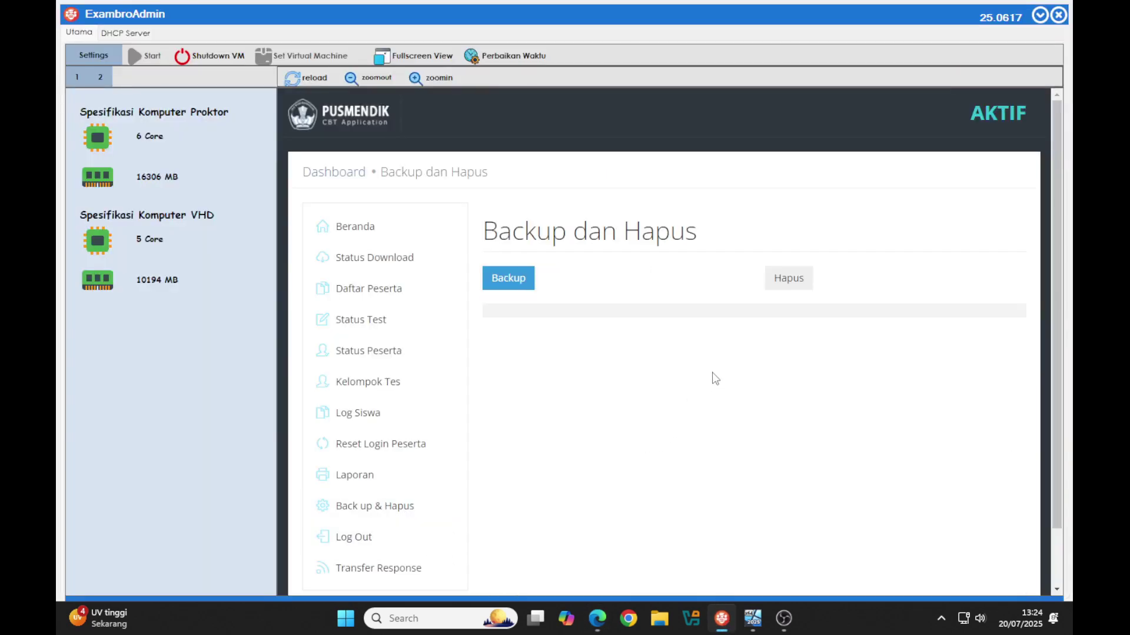
pyautogui.click(788, 287)
pyautogui.click(529, 286)
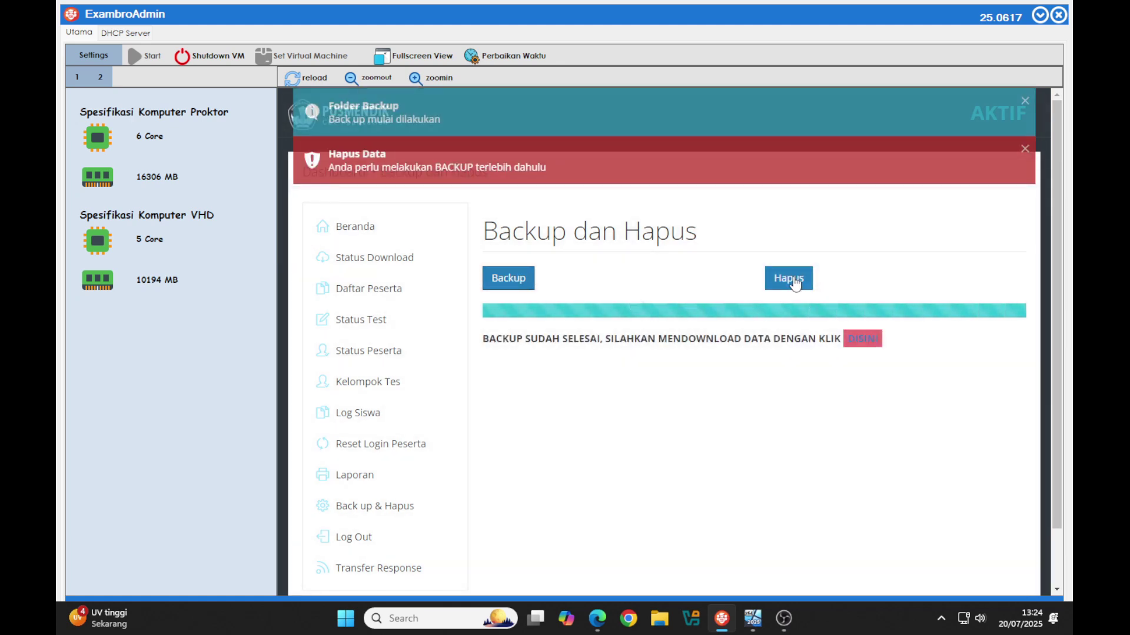
pyautogui.click(794, 282)
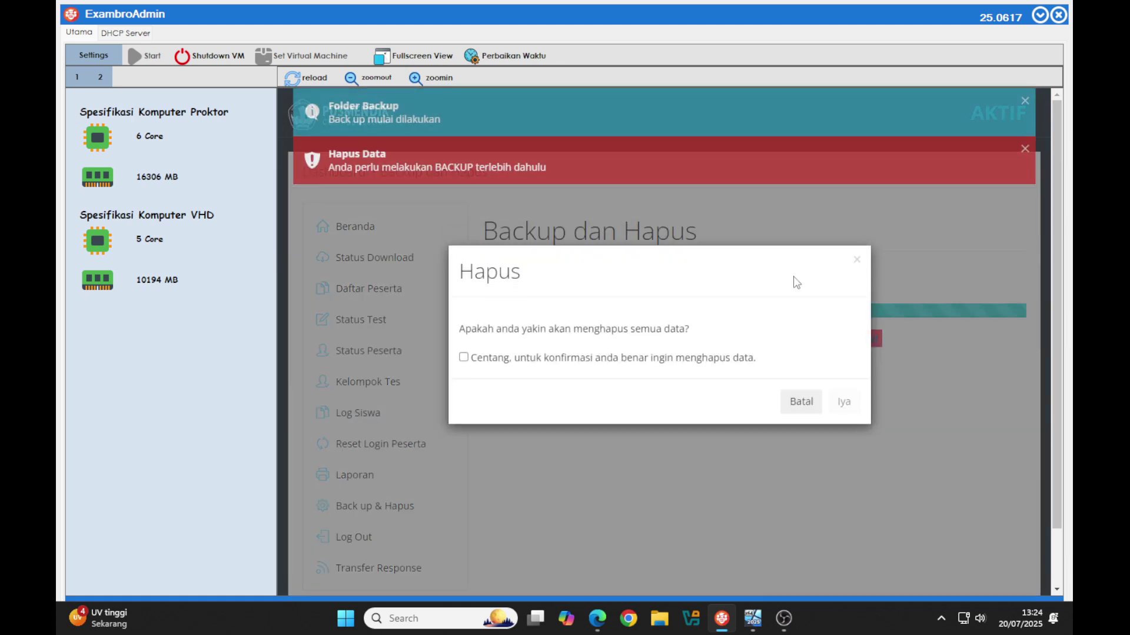
pyautogui.click(463, 365)
pyautogui.click(843, 408)
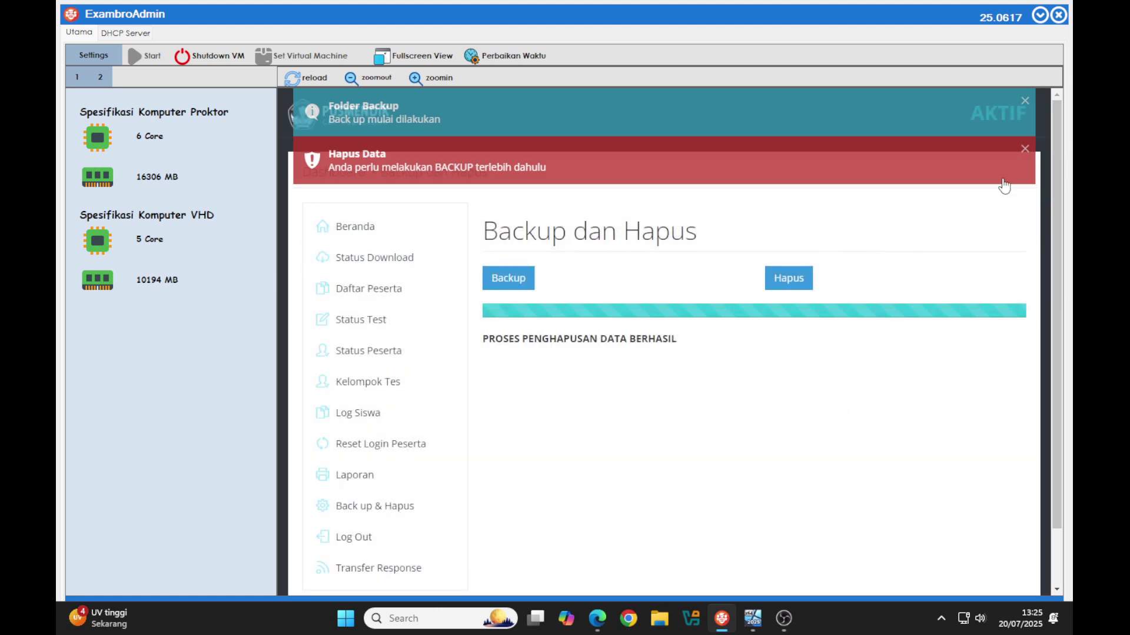
pyautogui.click(1024, 149)
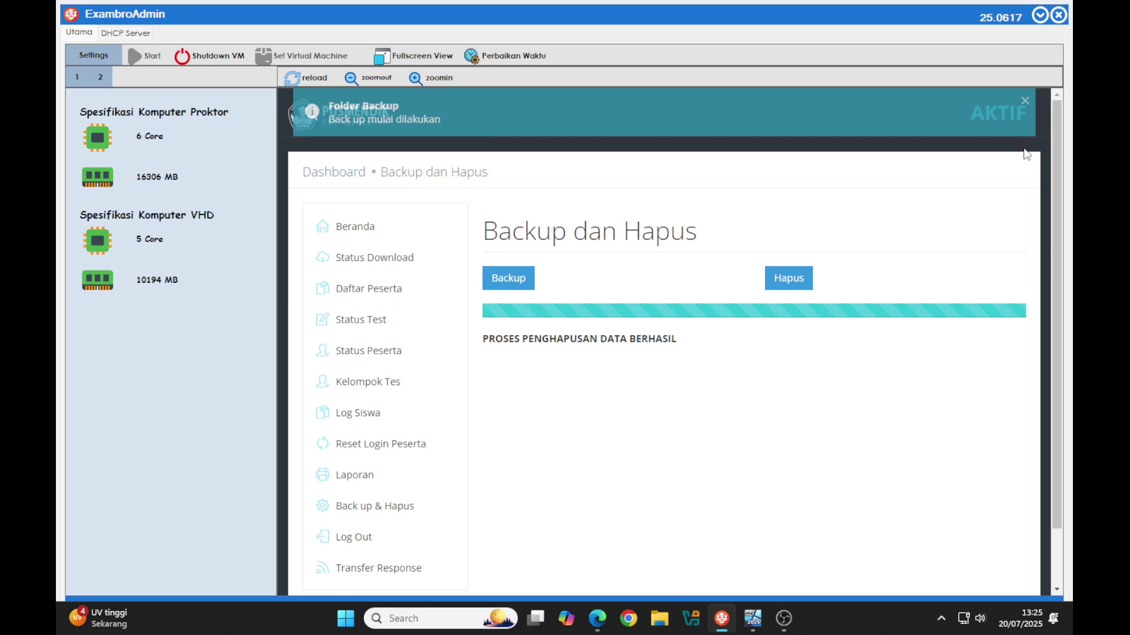
pyautogui.click(1024, 101)
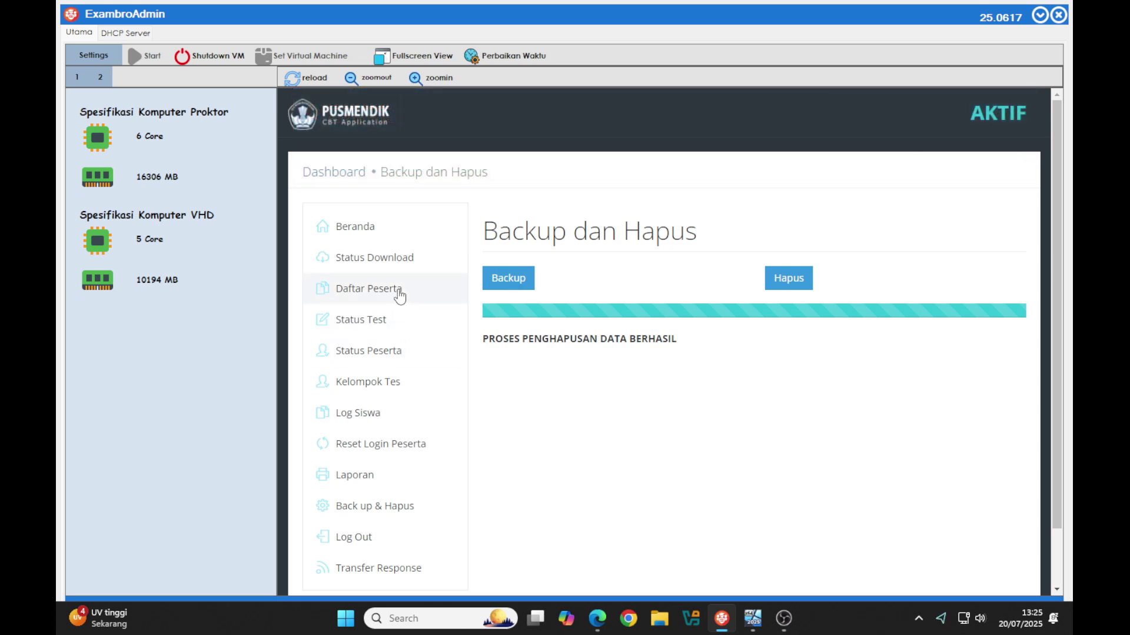
# Refresh the status on the Status Download page, inspect the initial figures for DATA 1 to DATA 9 and close the report.
pyautogui.click(412, 258)
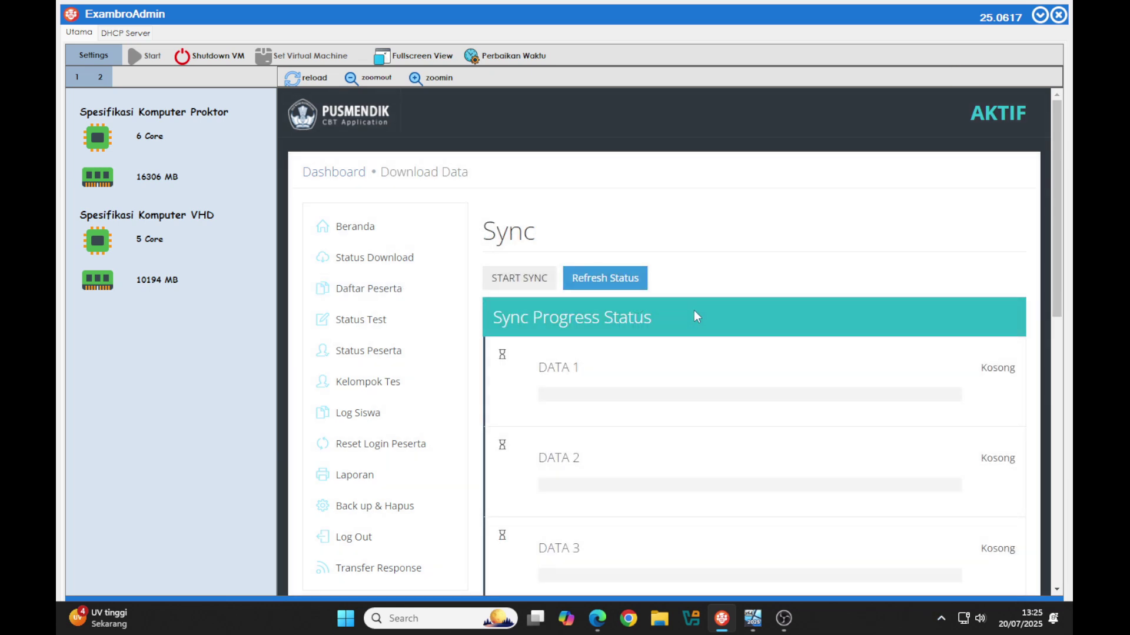
pyautogui.click(618, 280)
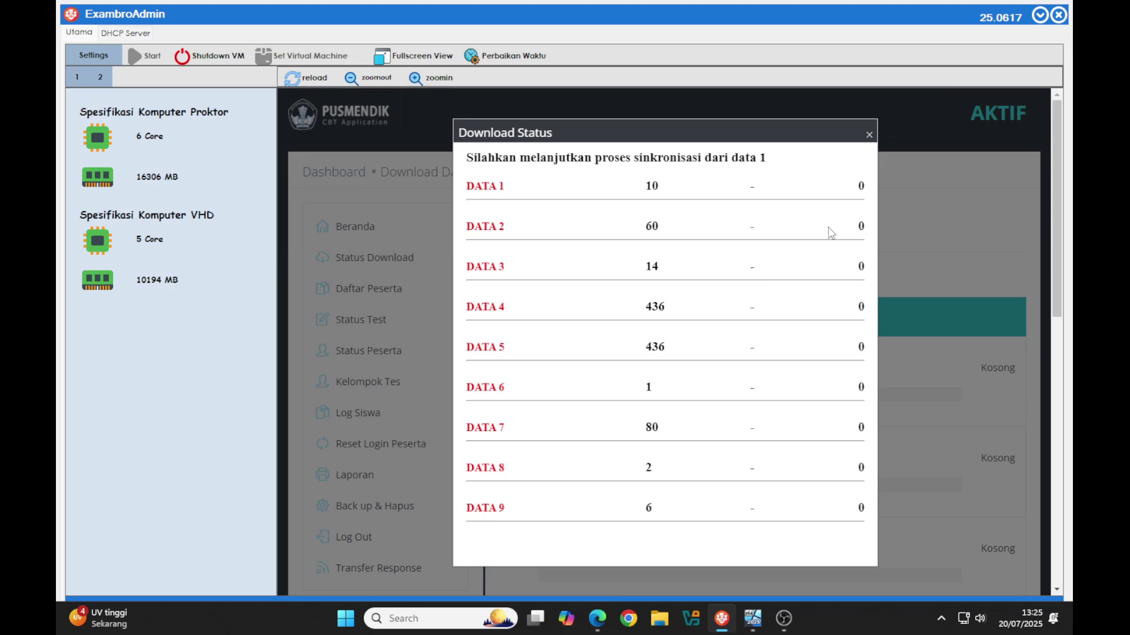
pyautogui.click(868, 134)
pyautogui.click(539, 277)
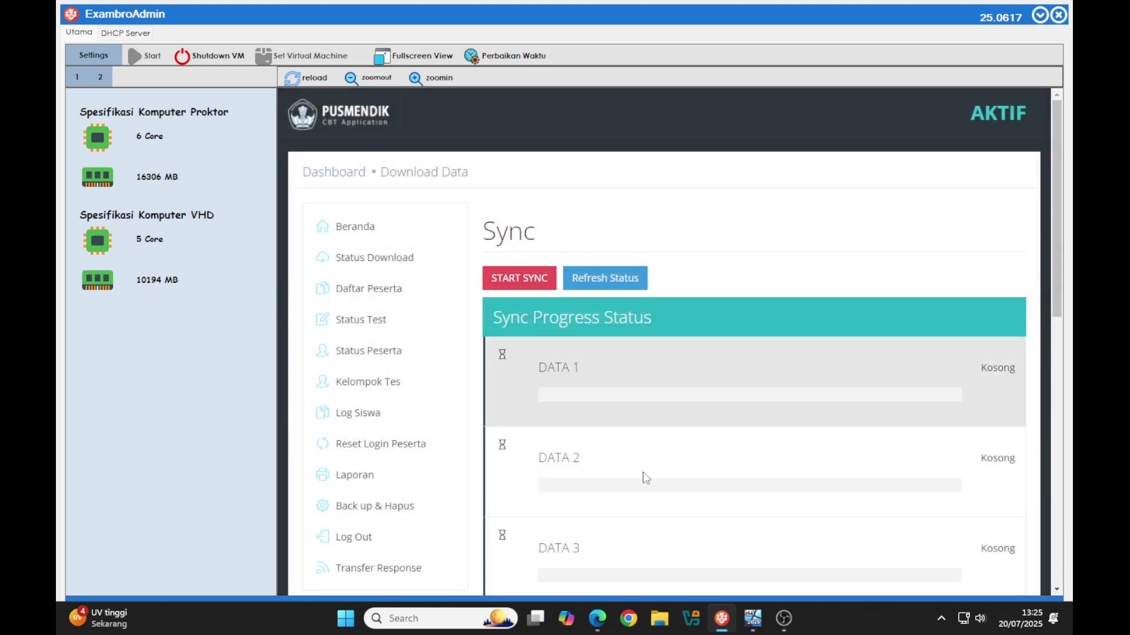
# Review steps 6 and 7 of section B in the PDF in Edge, about the zero data check, REFRASH STATUS and START SYNC.
pyautogui.click(597, 617)
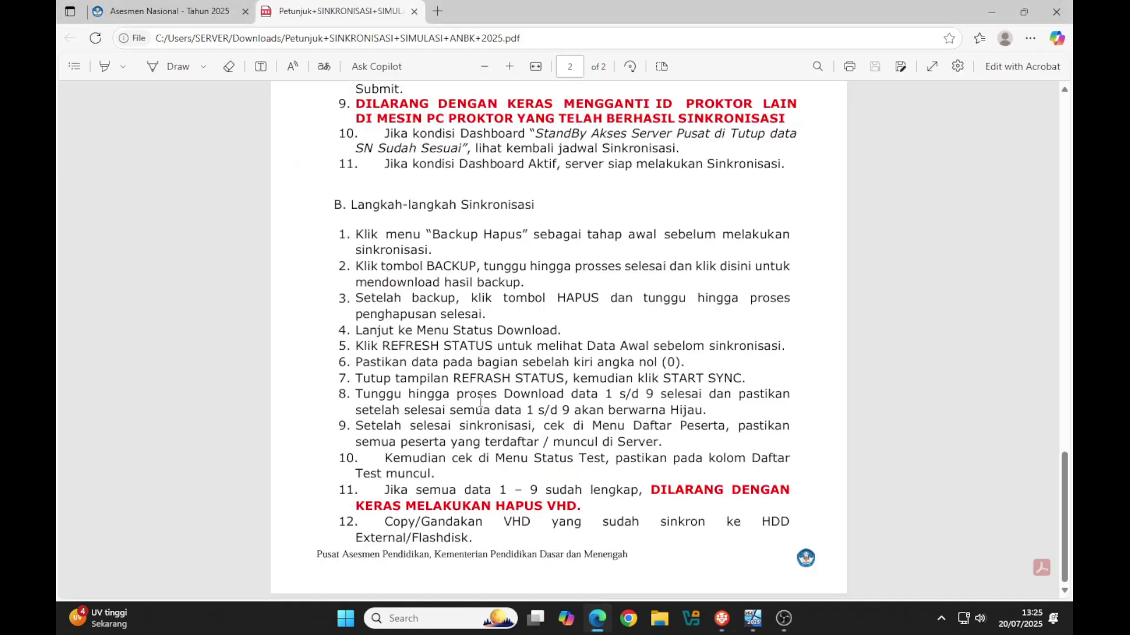
pyautogui.moveTo(680, 363); pyautogui.dragTo(544, 363)
pyautogui.click(396, 398)
pyautogui.moveTo(457, 378); pyautogui.dragTo(573, 379)
pyautogui.rightClick(574, 379)
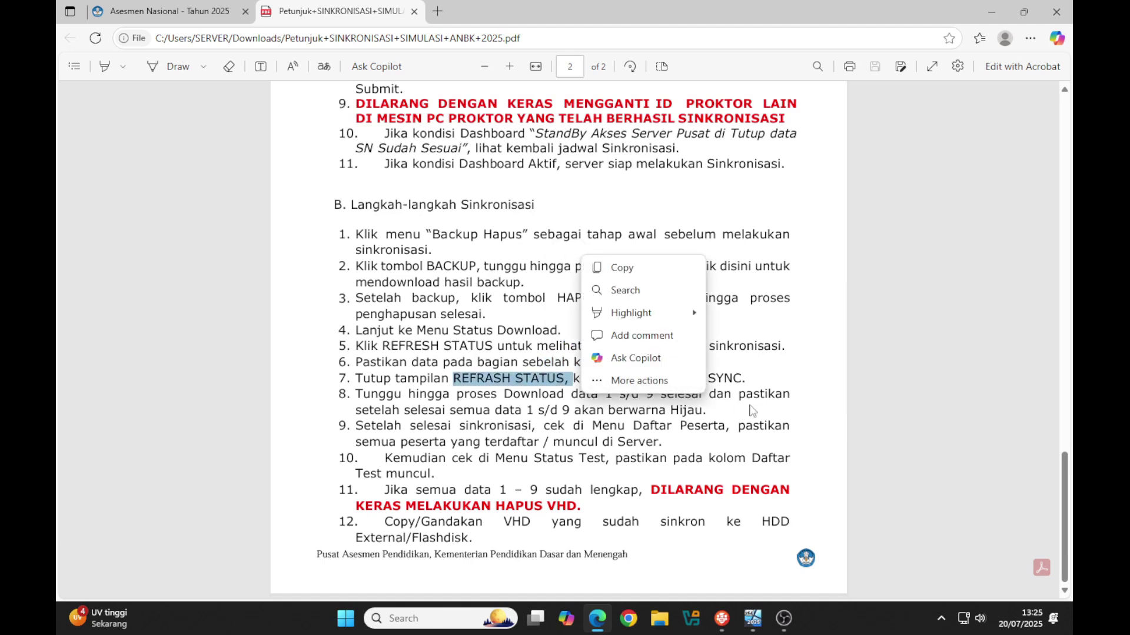
pyautogui.click(742, 384)
pyautogui.moveTo(745, 380); pyautogui.dragTo(658, 380)
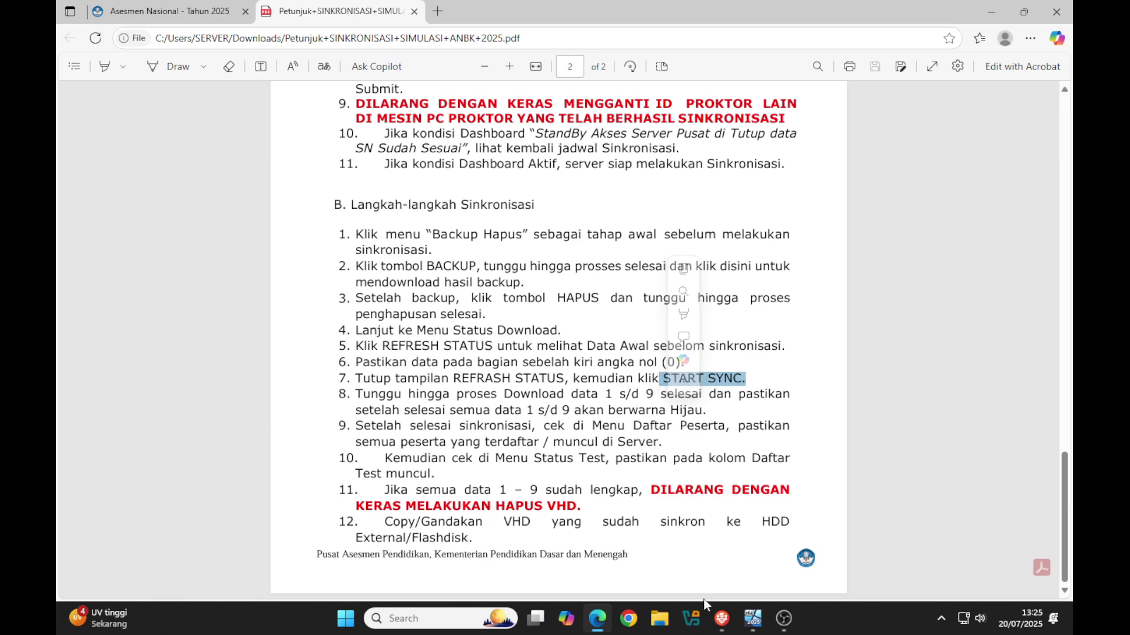
# Switch back to ExambroAdmin, start the synchronisation and follow the download progress of the data sets.
pyautogui.click(721, 619)
pyautogui.click(516, 285)
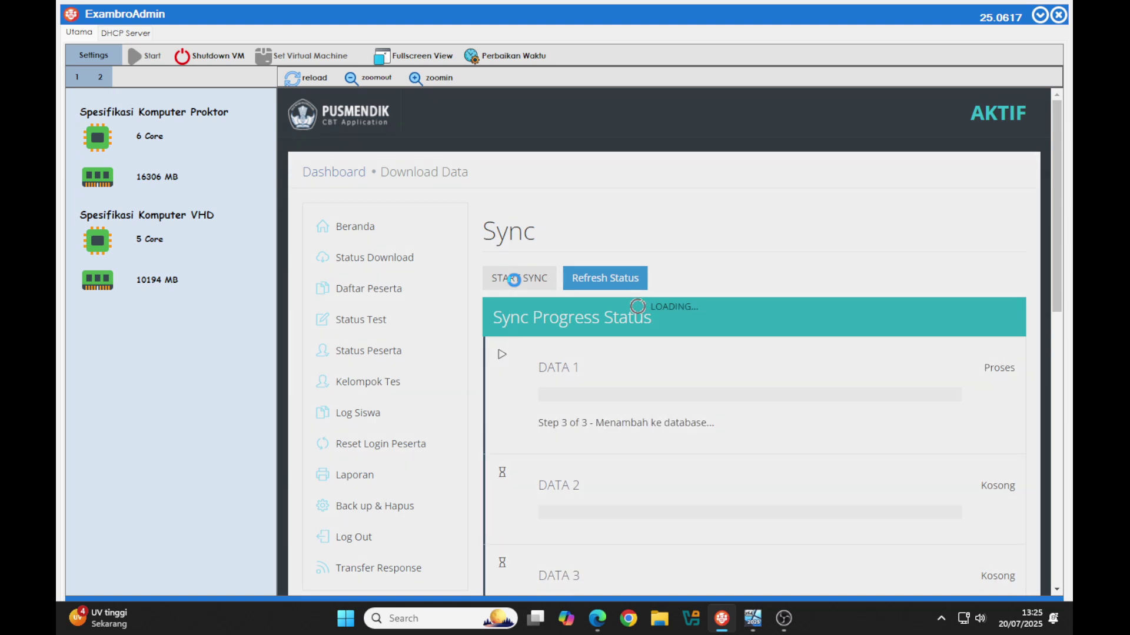
pyautogui.scroll(-3, 514, 280)
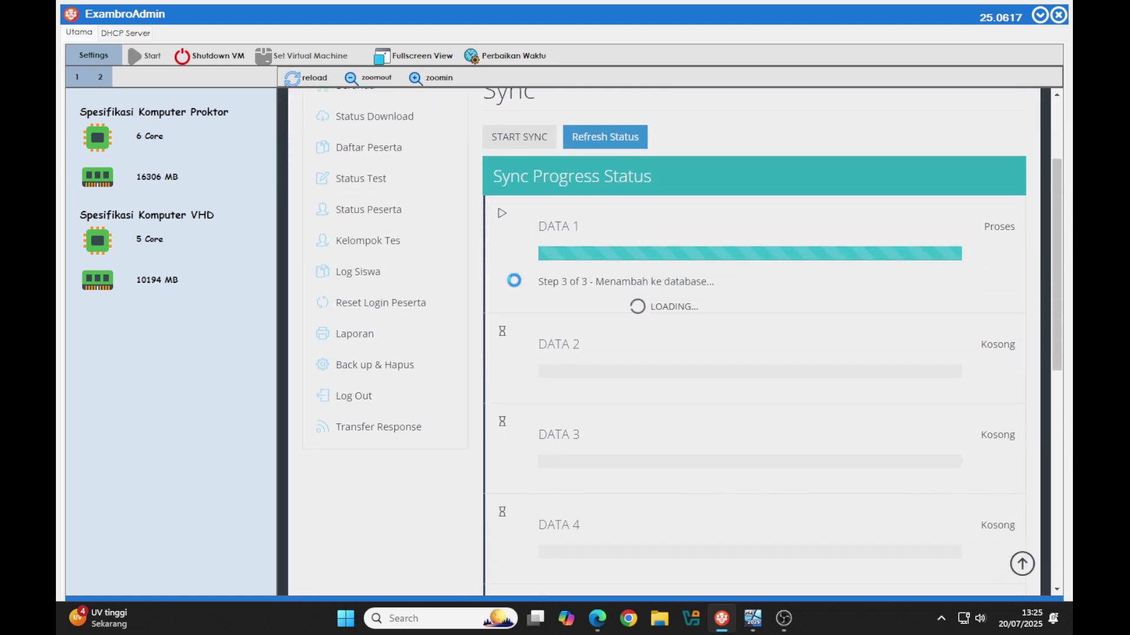
pyautogui.scroll(-2, 514, 280)
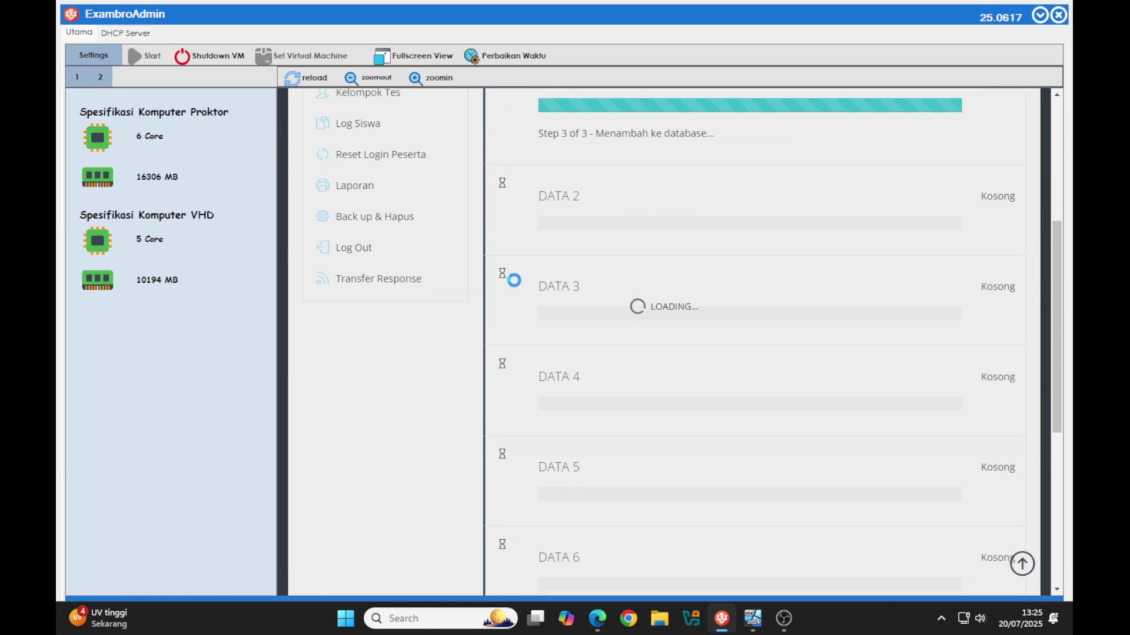
pyautogui.scroll(1, 514, 280)
pyautogui.scroll(1, 648, 255)
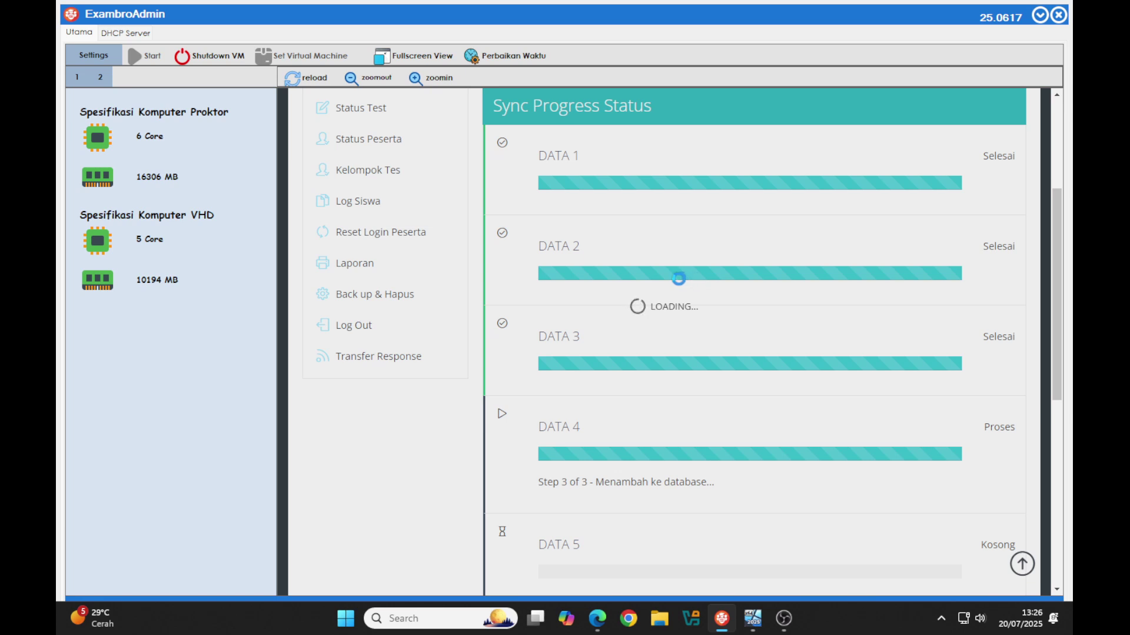
pyautogui.scroll(-3, 697, 280)
pyautogui.scroll(-1, 701, 277)
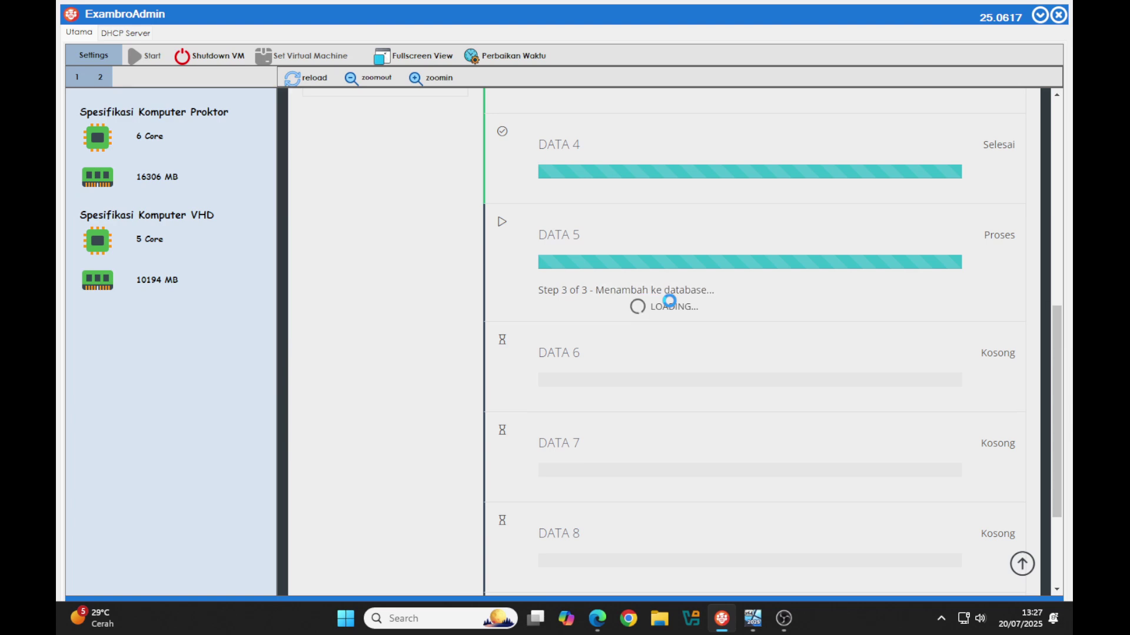
# Review step 8 of section B in the PDF in Edge, about waiting for data 1 to 9 to finish and turn green.
pyautogui.click(597, 618)
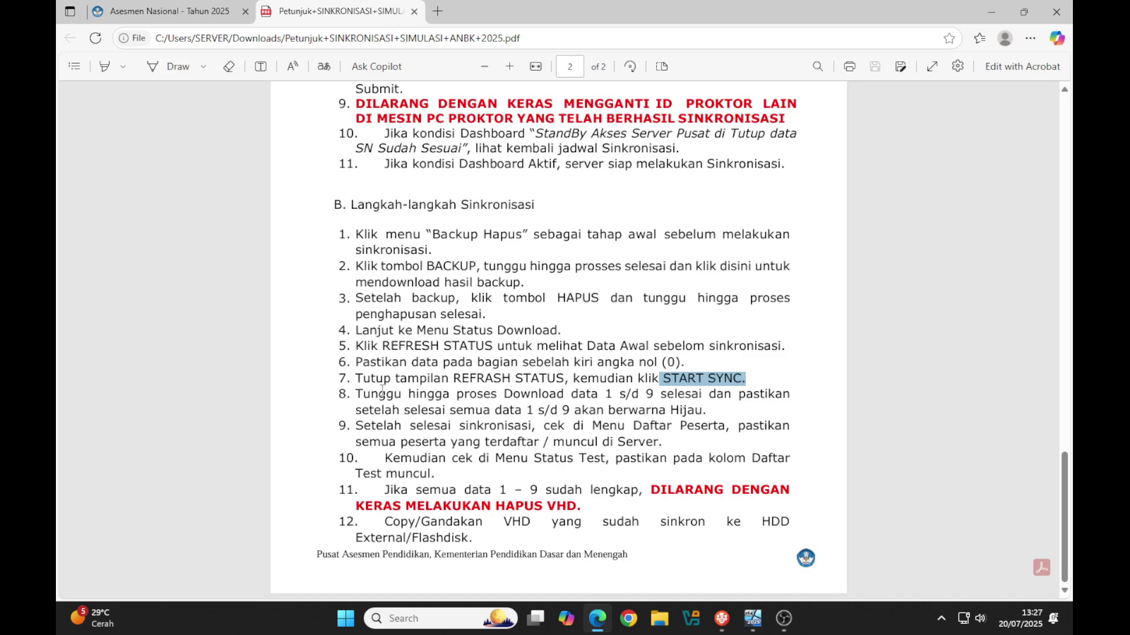
pyautogui.click(559, 398)
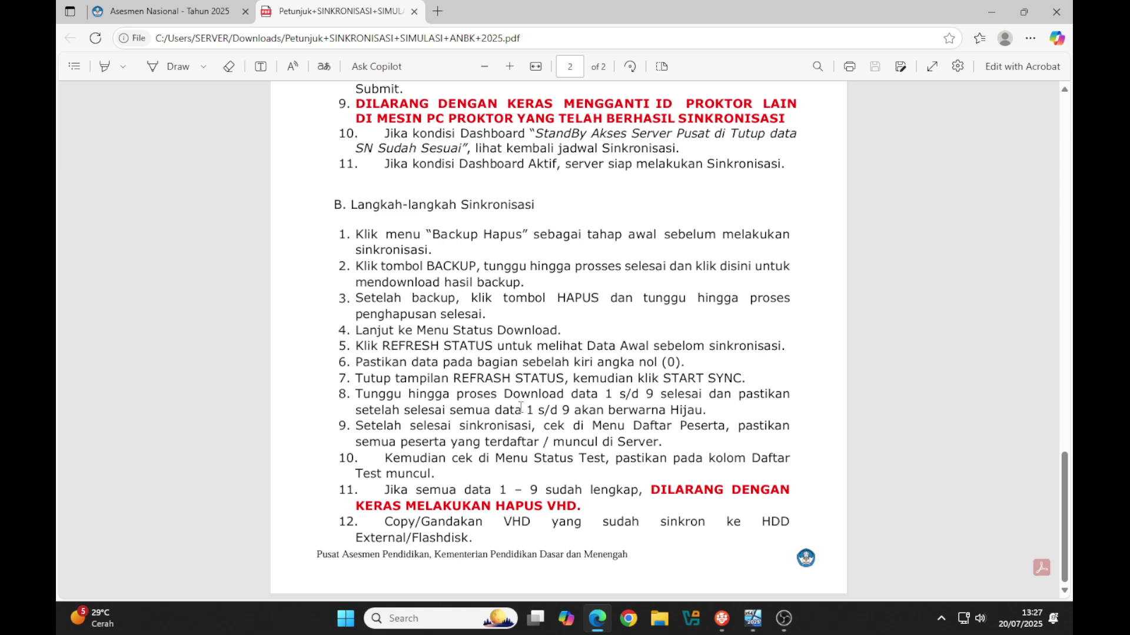
pyautogui.moveTo(704, 411); pyautogui.dragTo(668, 412)
pyautogui.click(668, 412)
# Return to ExambroAdmin, monitor the remaining downloads through DATA 9 and close the Download Status window.
pyautogui.click(722, 618)
pyautogui.scroll(-3, 718, 509)
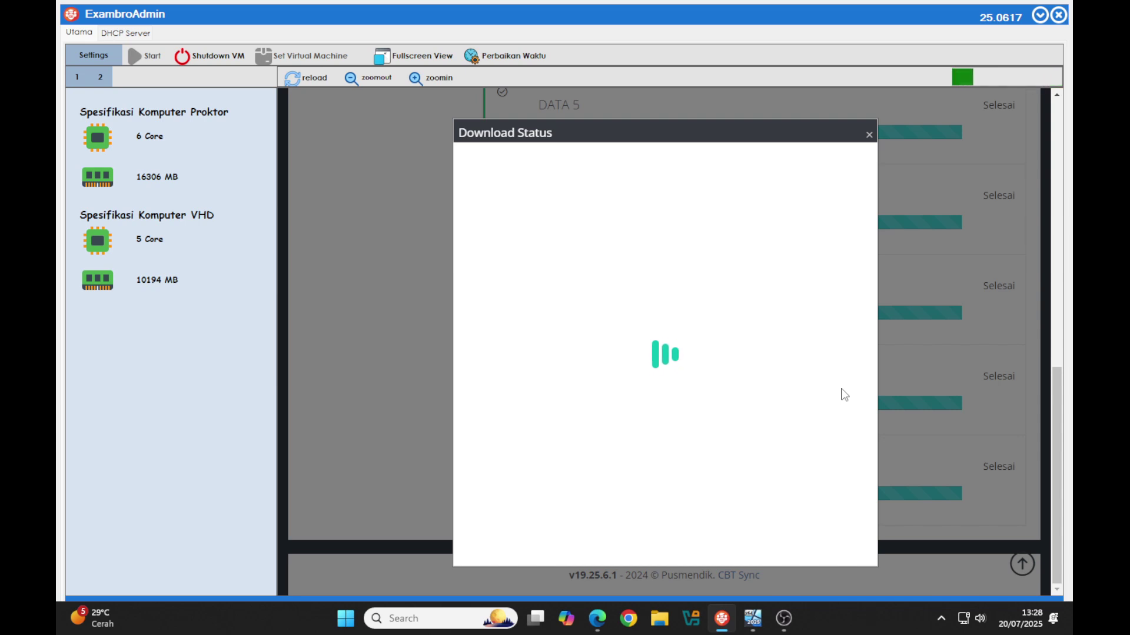
pyautogui.scroll(3, 935, 384)
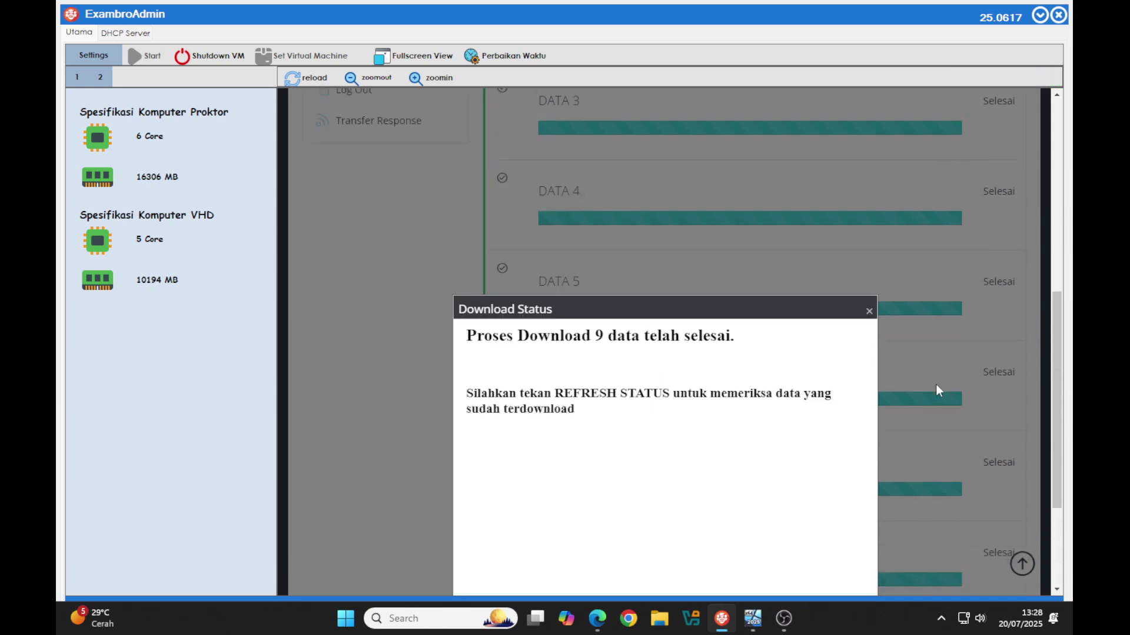
pyautogui.scroll(-1, 935, 384)
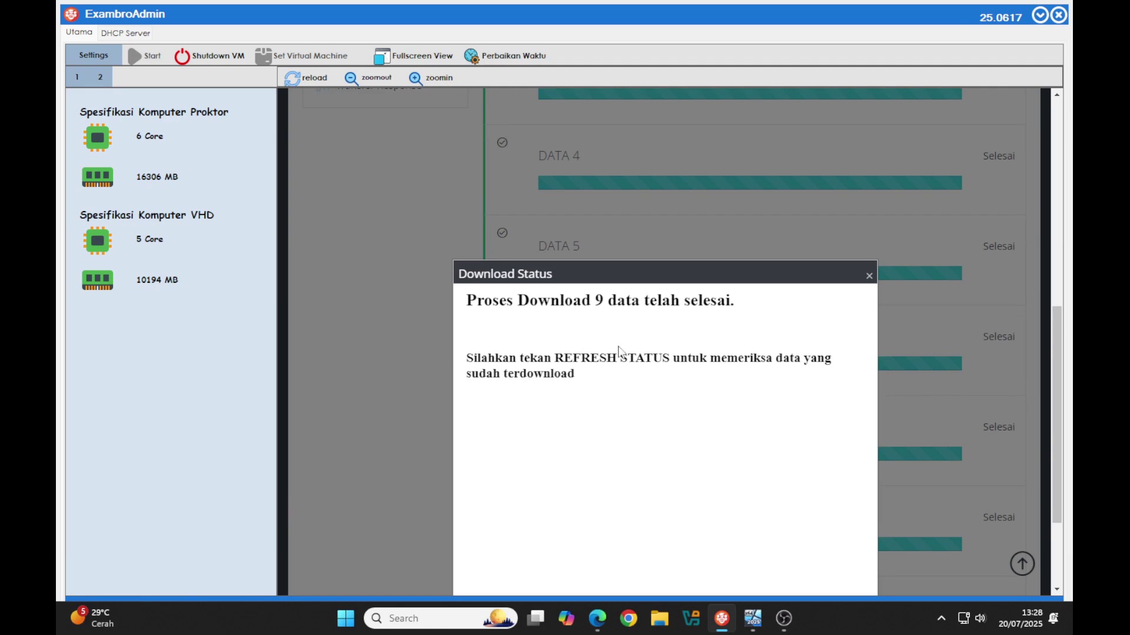
pyautogui.click(869, 275)
# Refresh the sync status, compare the downloaded figures for DATA 1 to DATA 9 and close the report.
pyautogui.scroll(10, 790, 333)
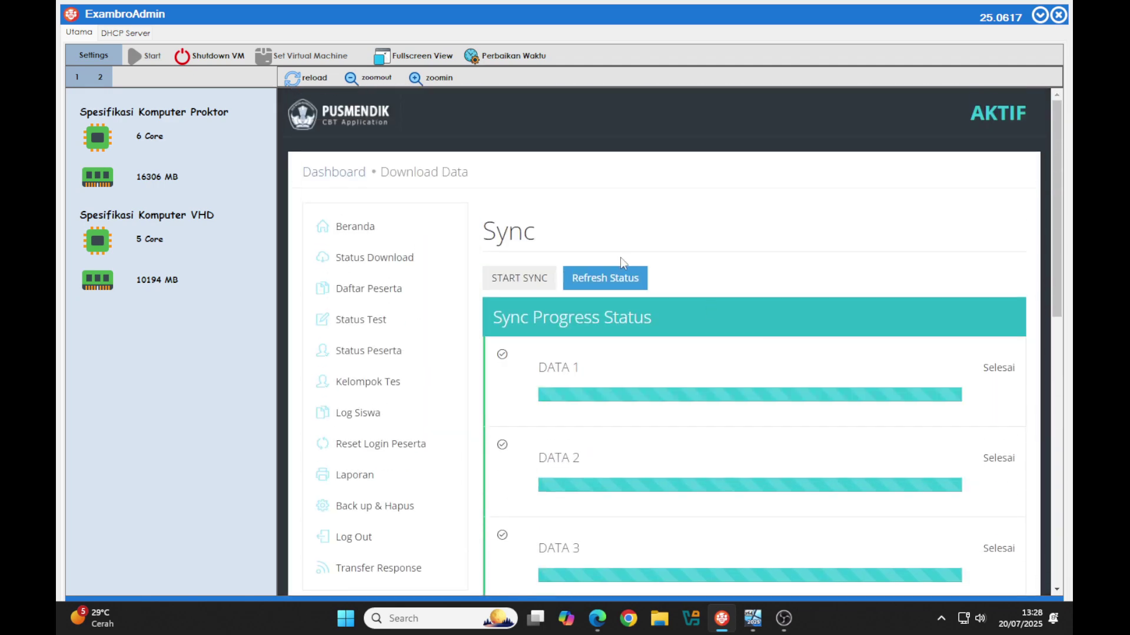
pyautogui.click(618, 275)
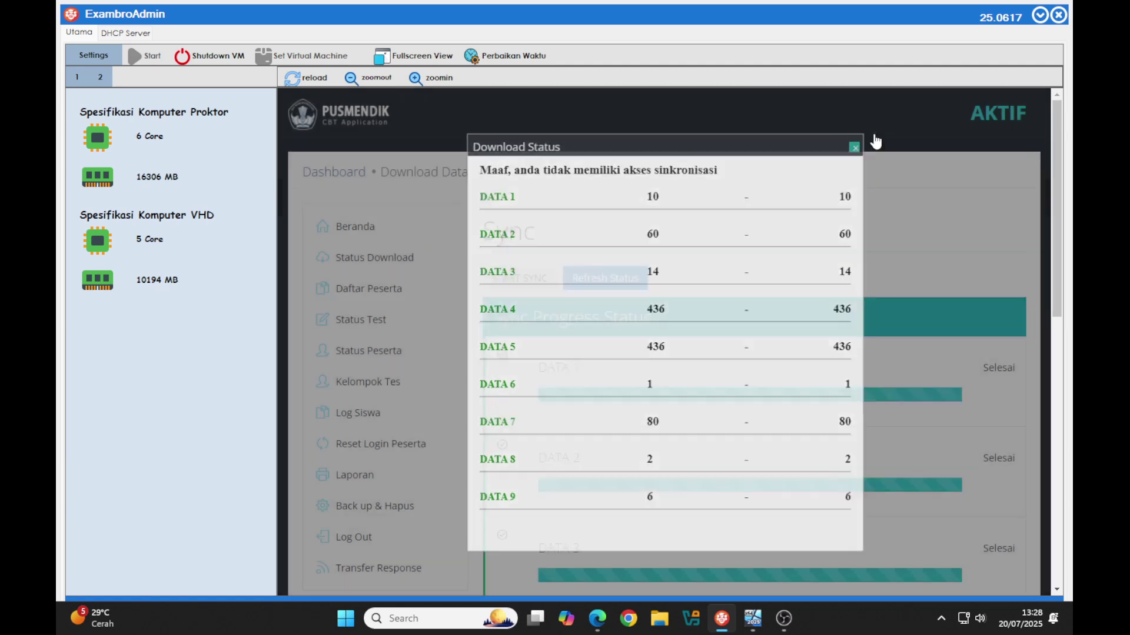
pyautogui.click(870, 135)
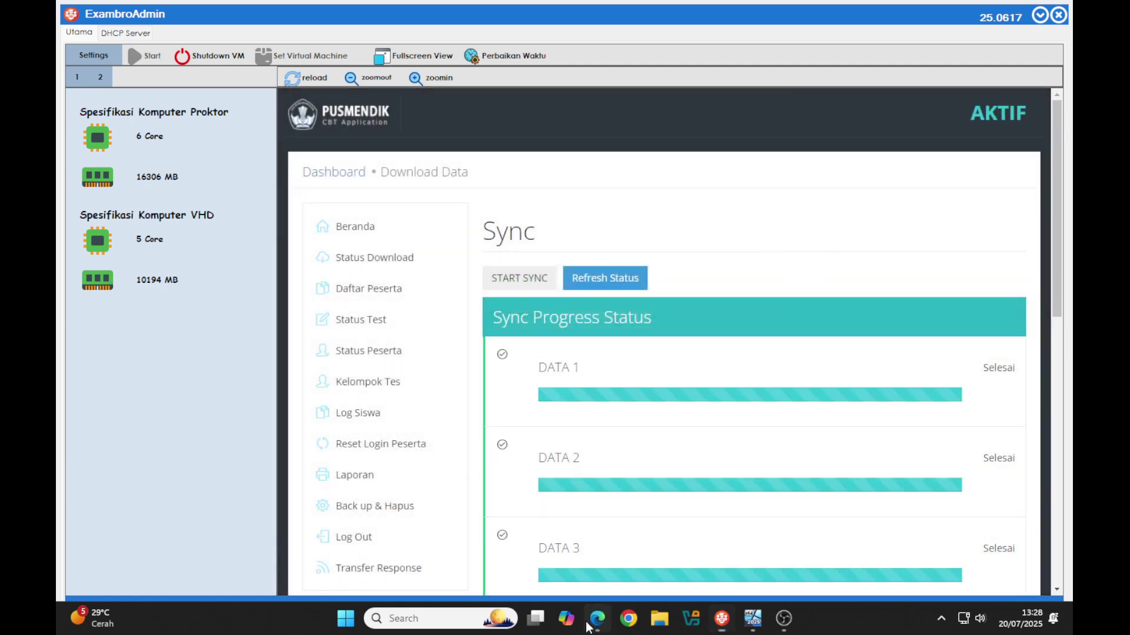